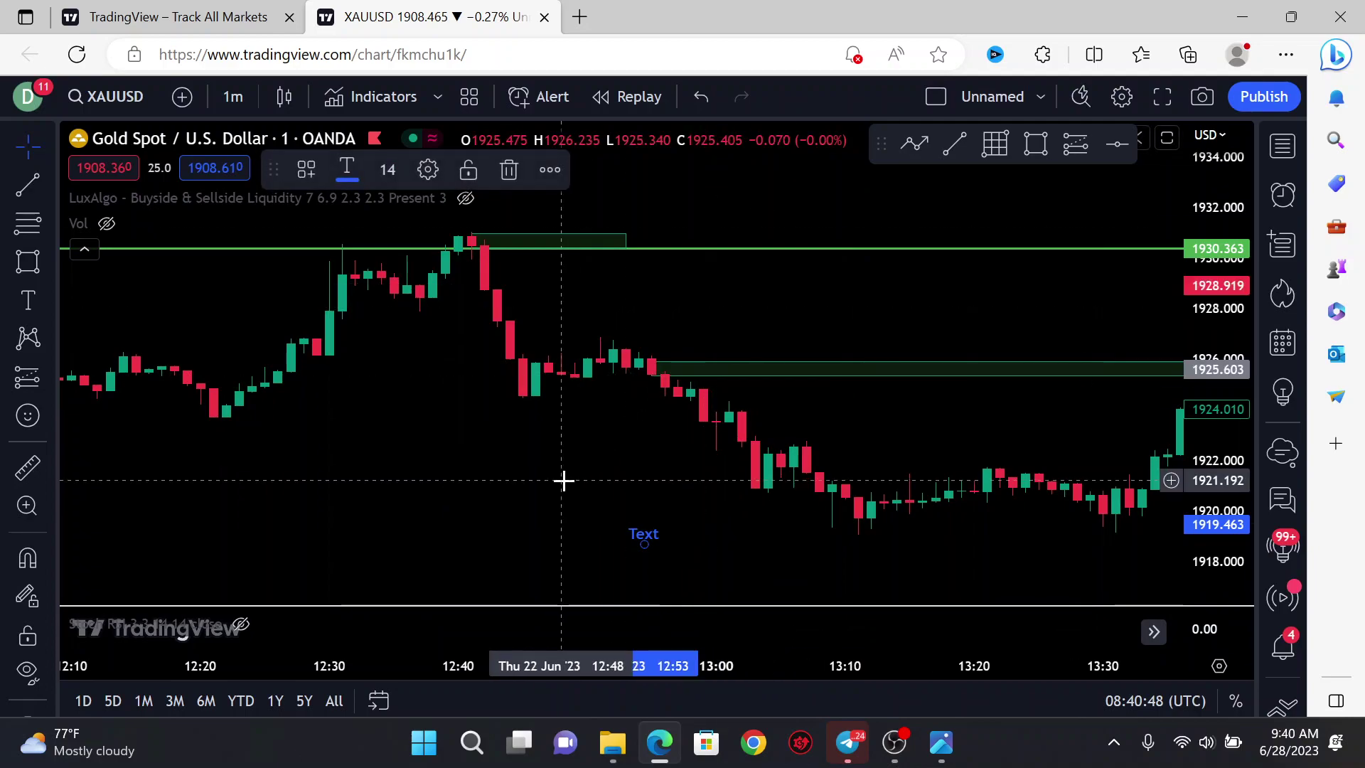
# Step: Delete the stray "Text" label below the price candles on the XAUUSD chart
pyautogui.moveTo(564, 479); pyautogui.dragTo(303, 457)
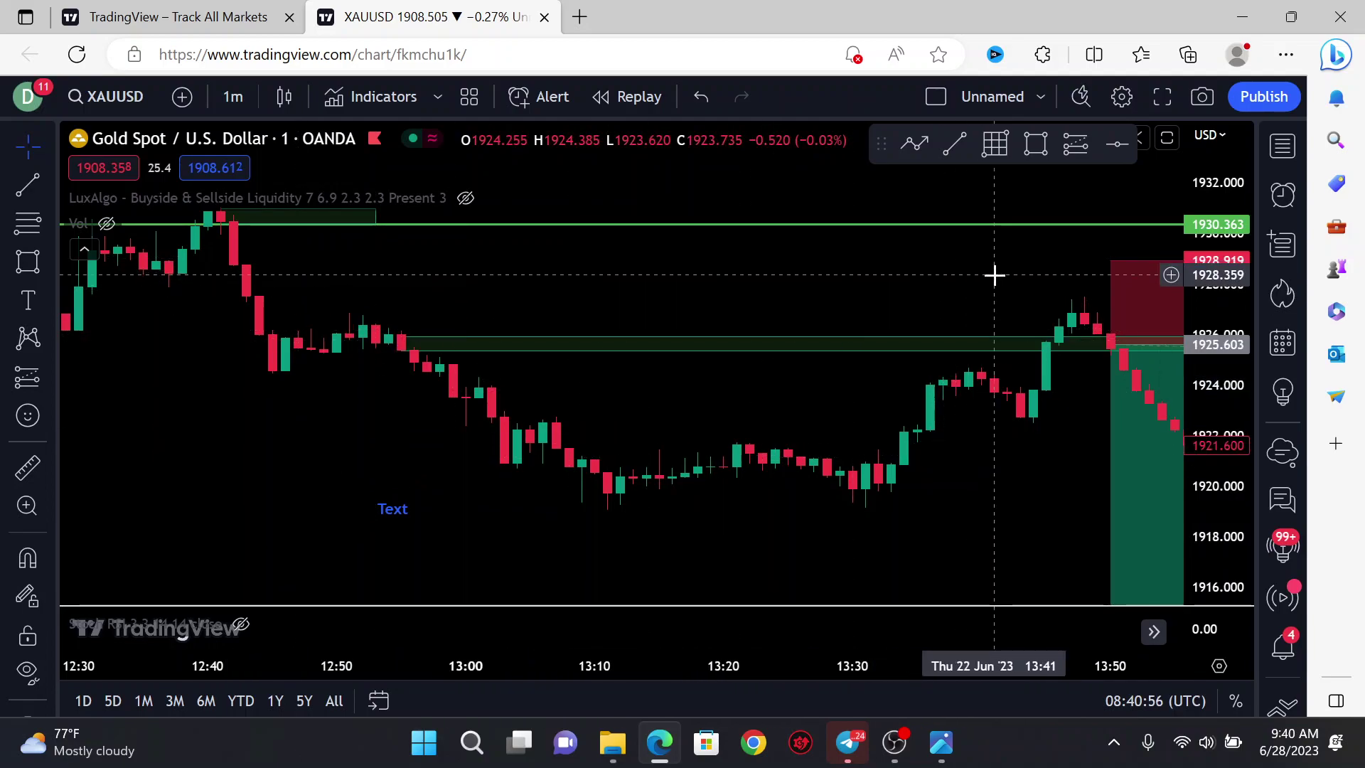
pyautogui.click(397, 511)
pyautogui.press('Delete')
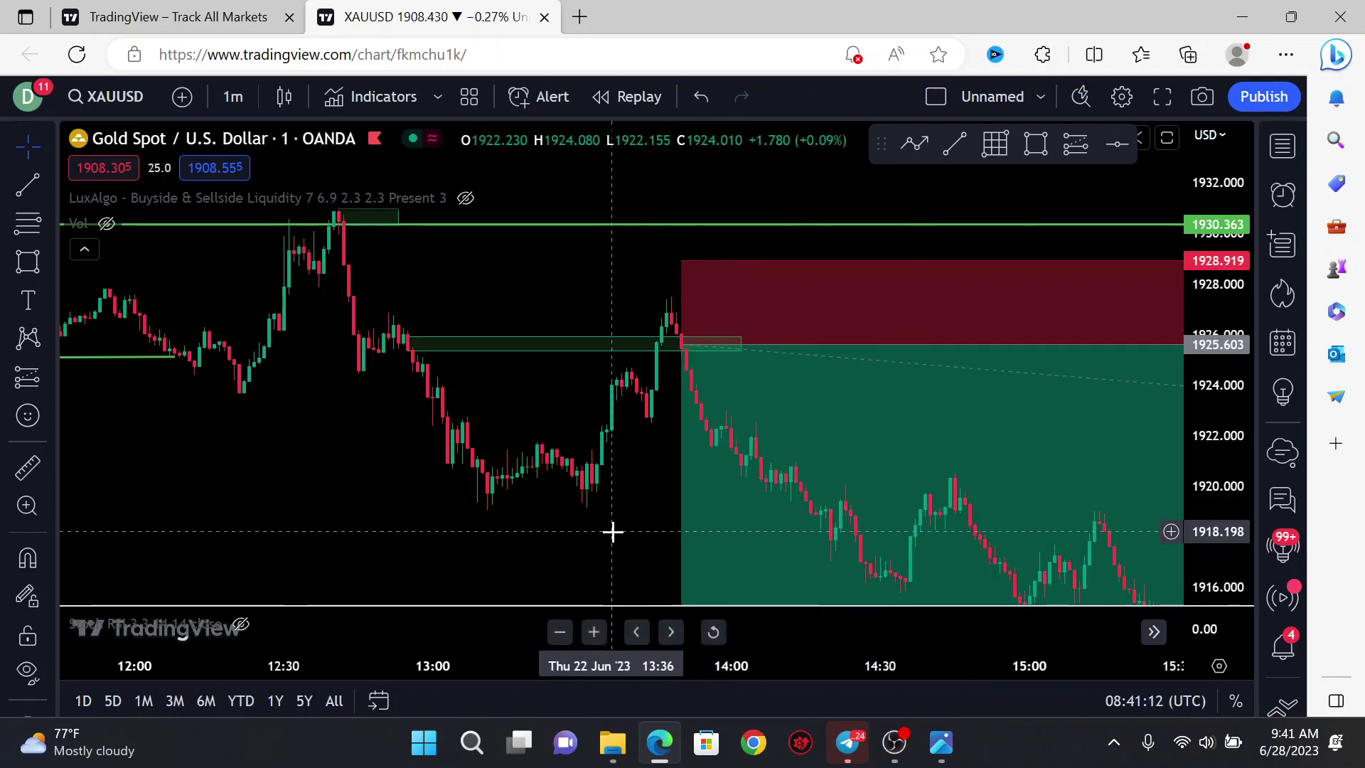
pyautogui.moveTo(612, 533); pyautogui.dragTo(515, 354)
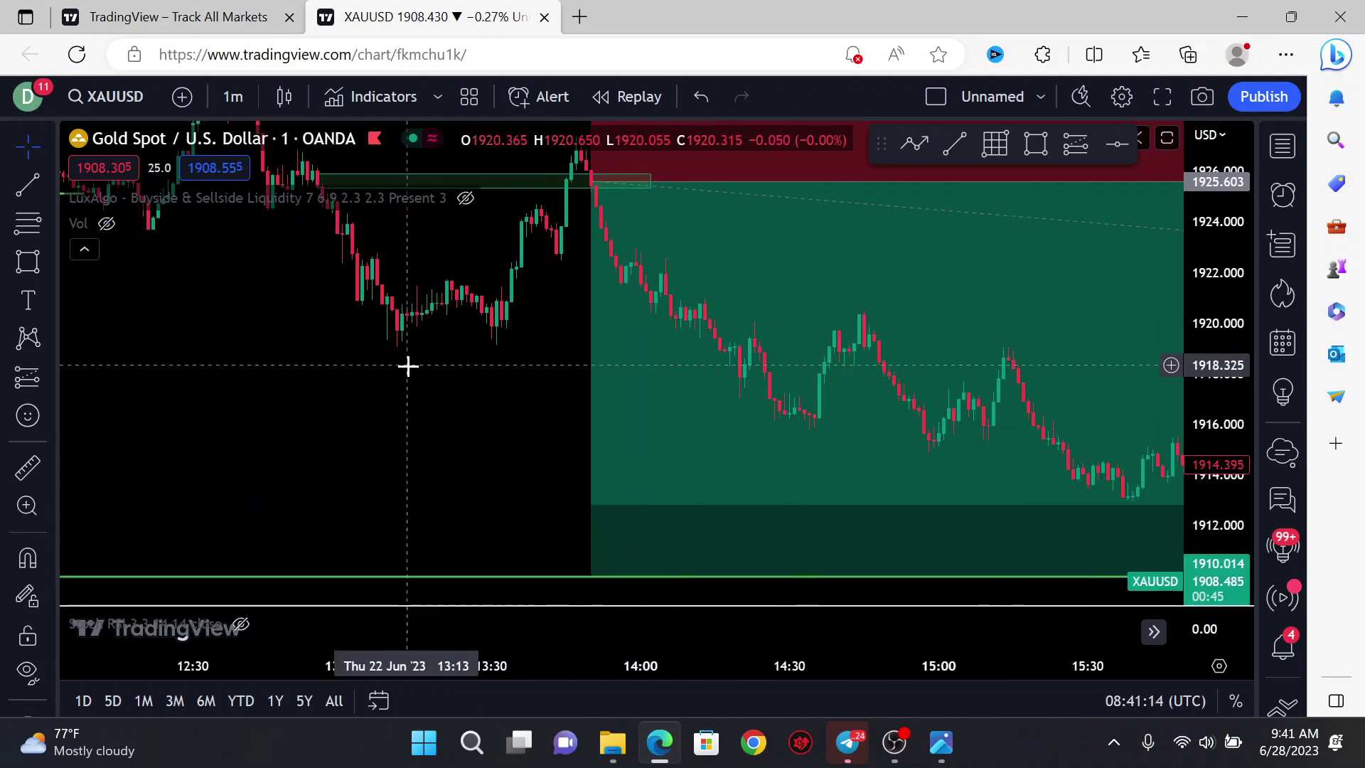
pyautogui.moveTo(472, 399); pyautogui.dragTo(478, 563)
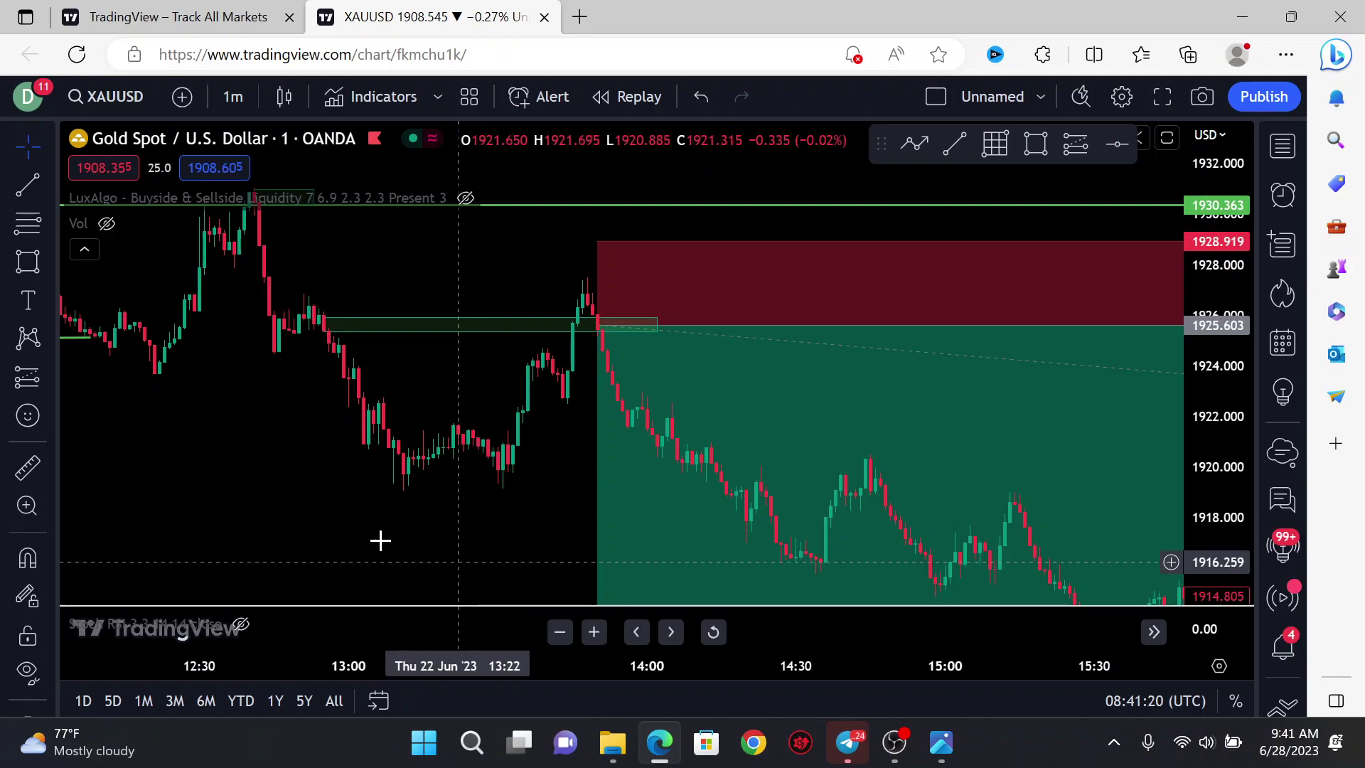
pyautogui.moveTo(268, 436); pyautogui.dragTo(484, 475)
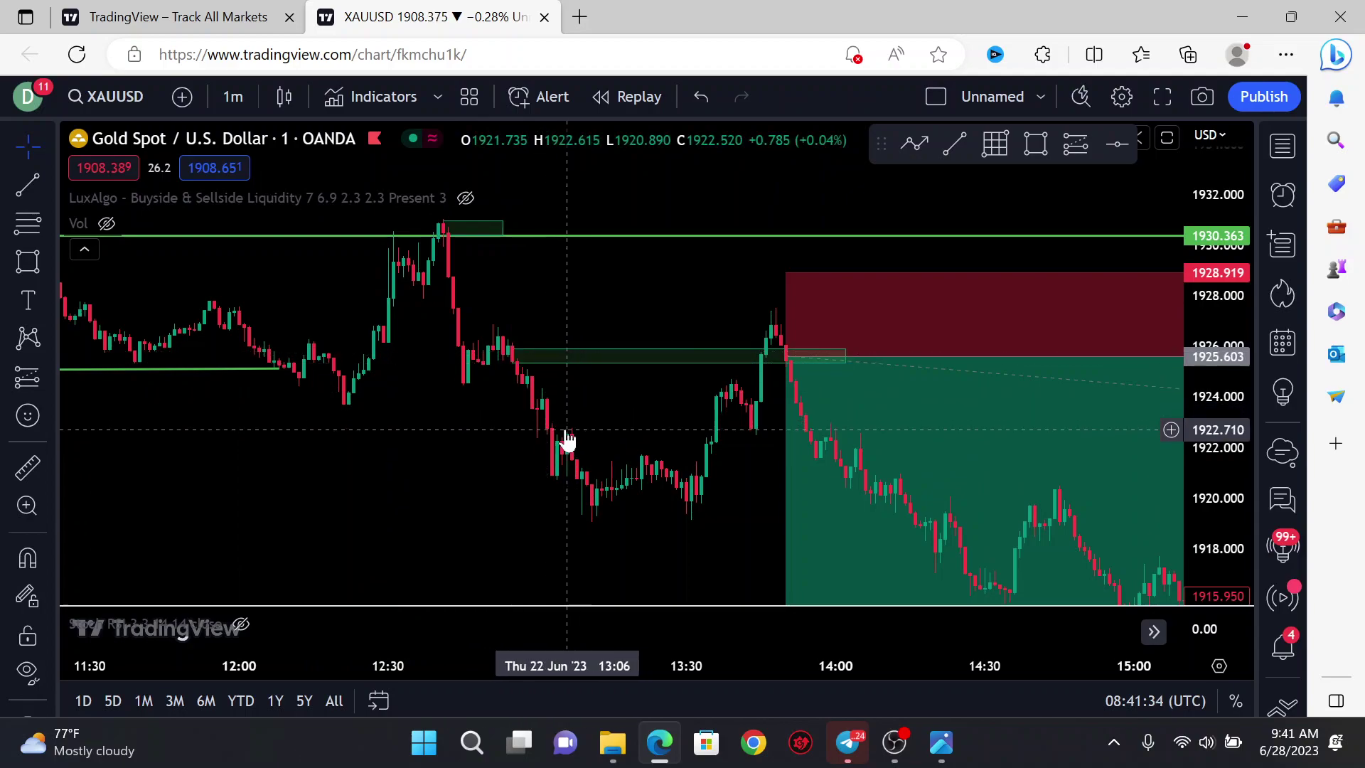
pyautogui.scroll(-2, 565, 438)
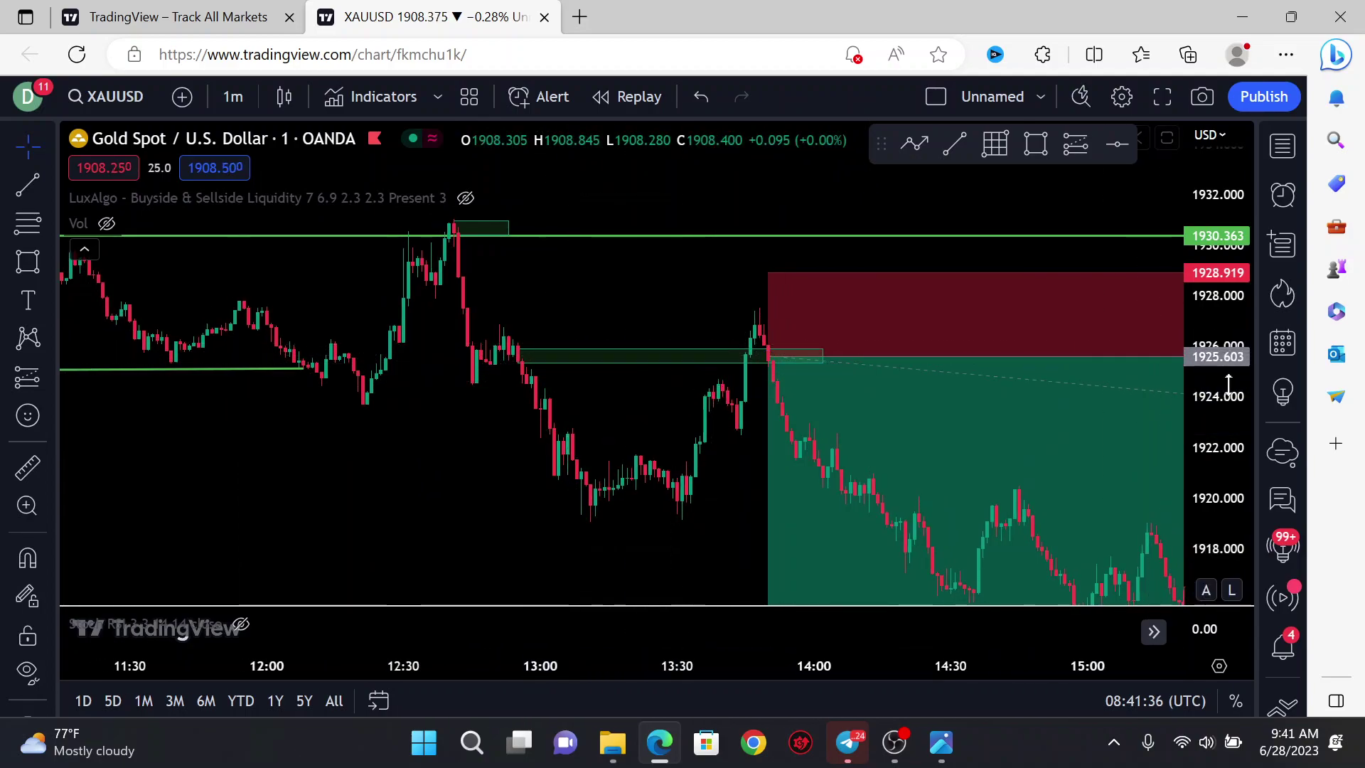
pyautogui.rightClick(1229, 204)
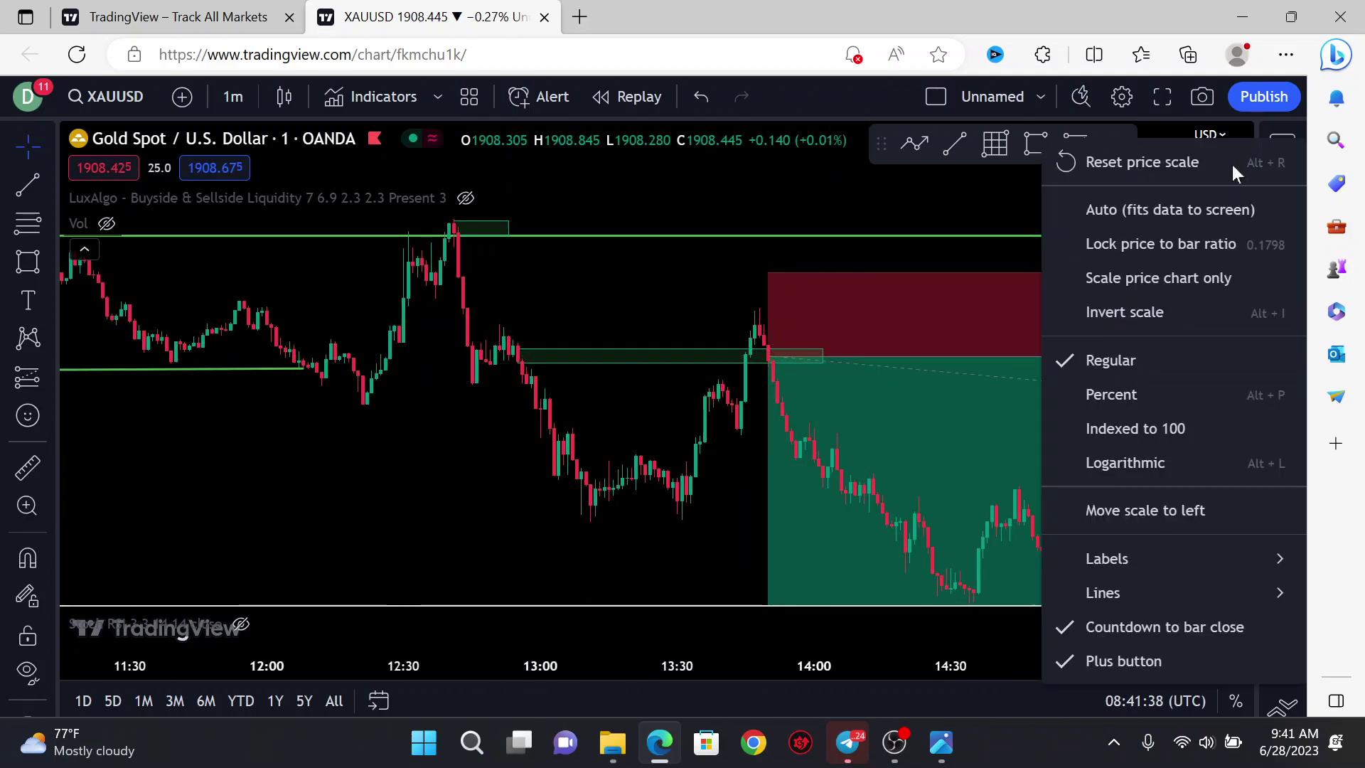
pyautogui.rightClick(827, 188)
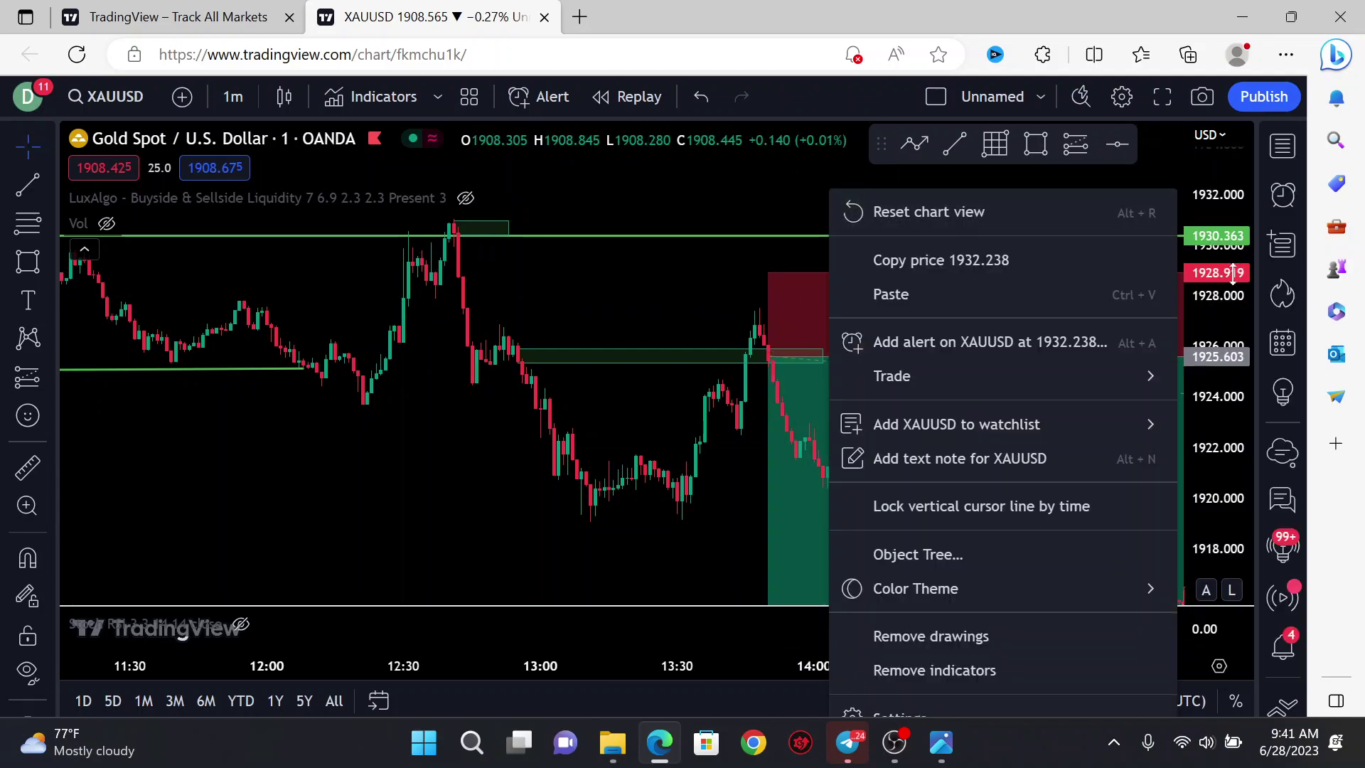
pyautogui.rightClick(1234, 276)
pyautogui.click(846, 205)
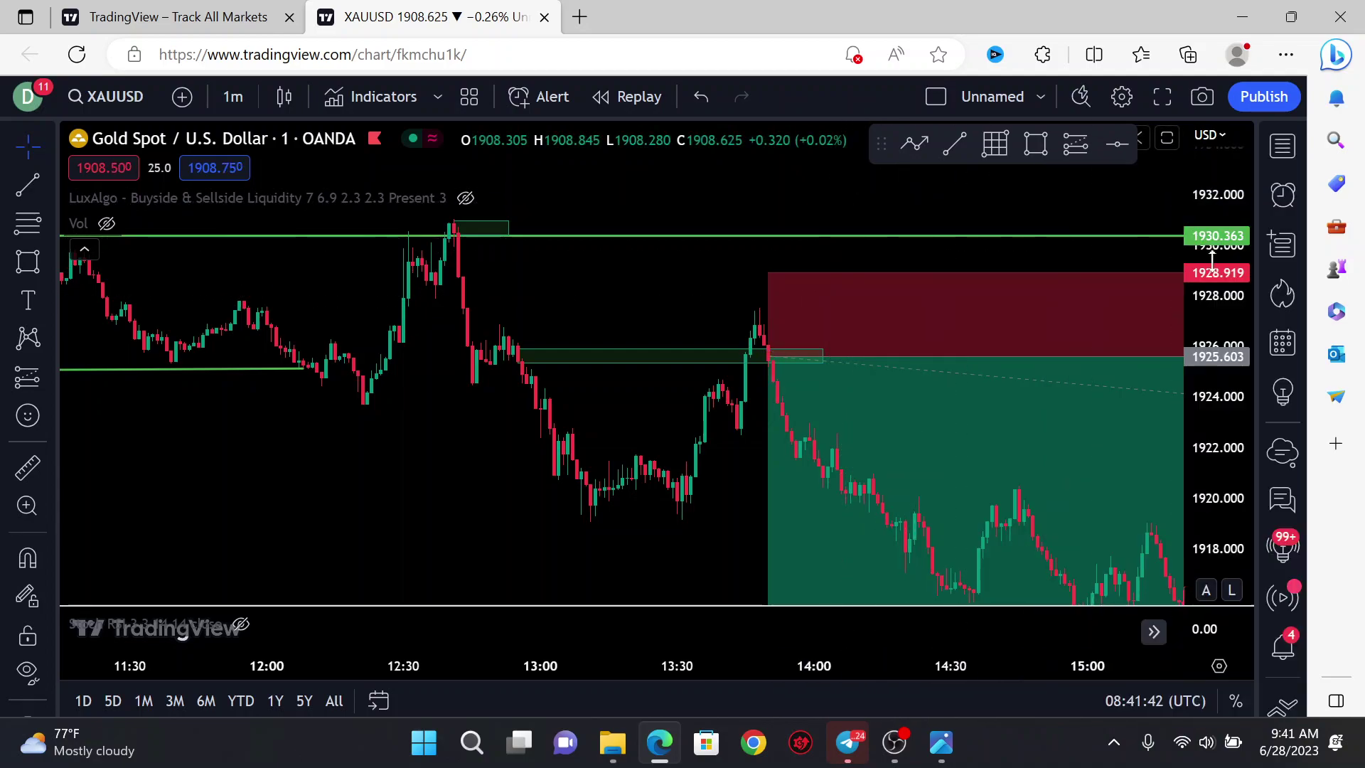
pyautogui.rightClick(1221, 217)
pyautogui.click(744, 182)
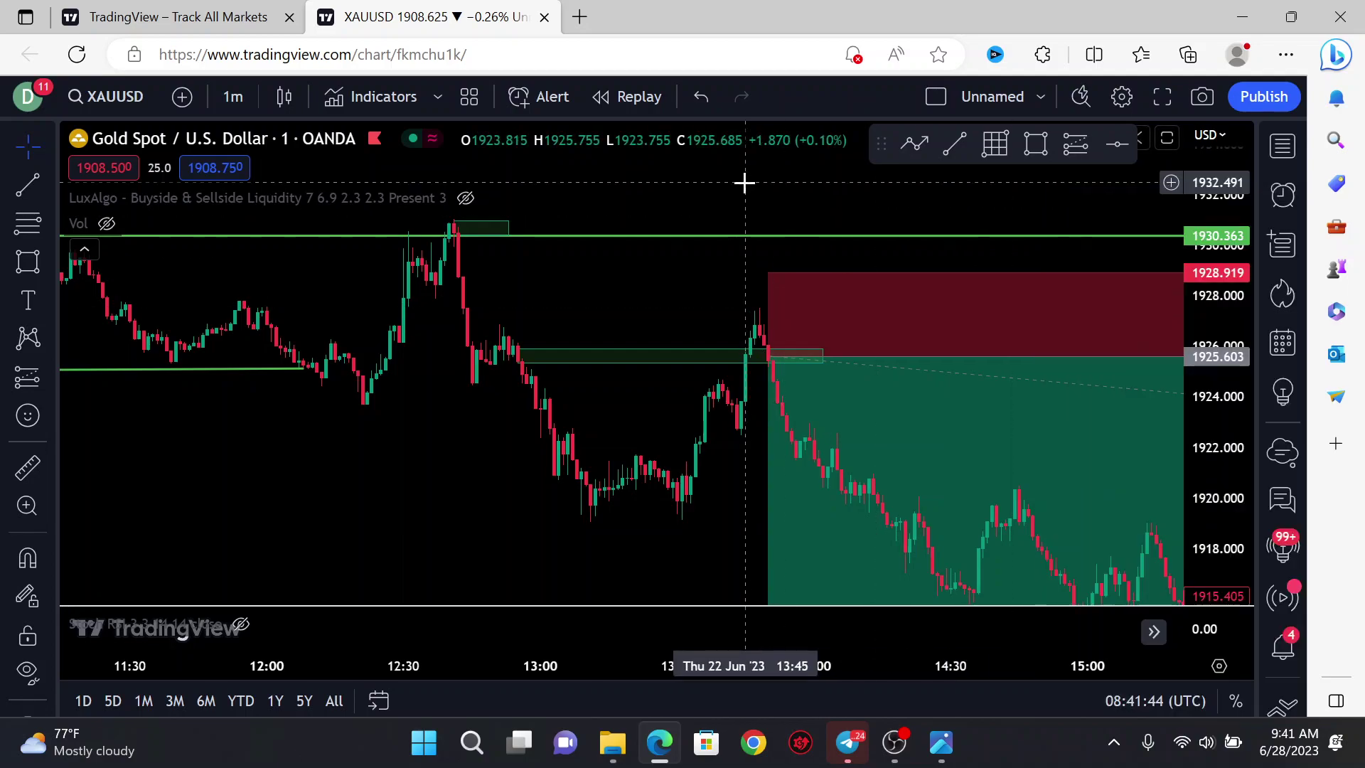
# Step: Show the chart in full screen and stretch its price scale around the 12:40 swing high and the short position's entry
pyautogui.scroll(2, 594, 375)
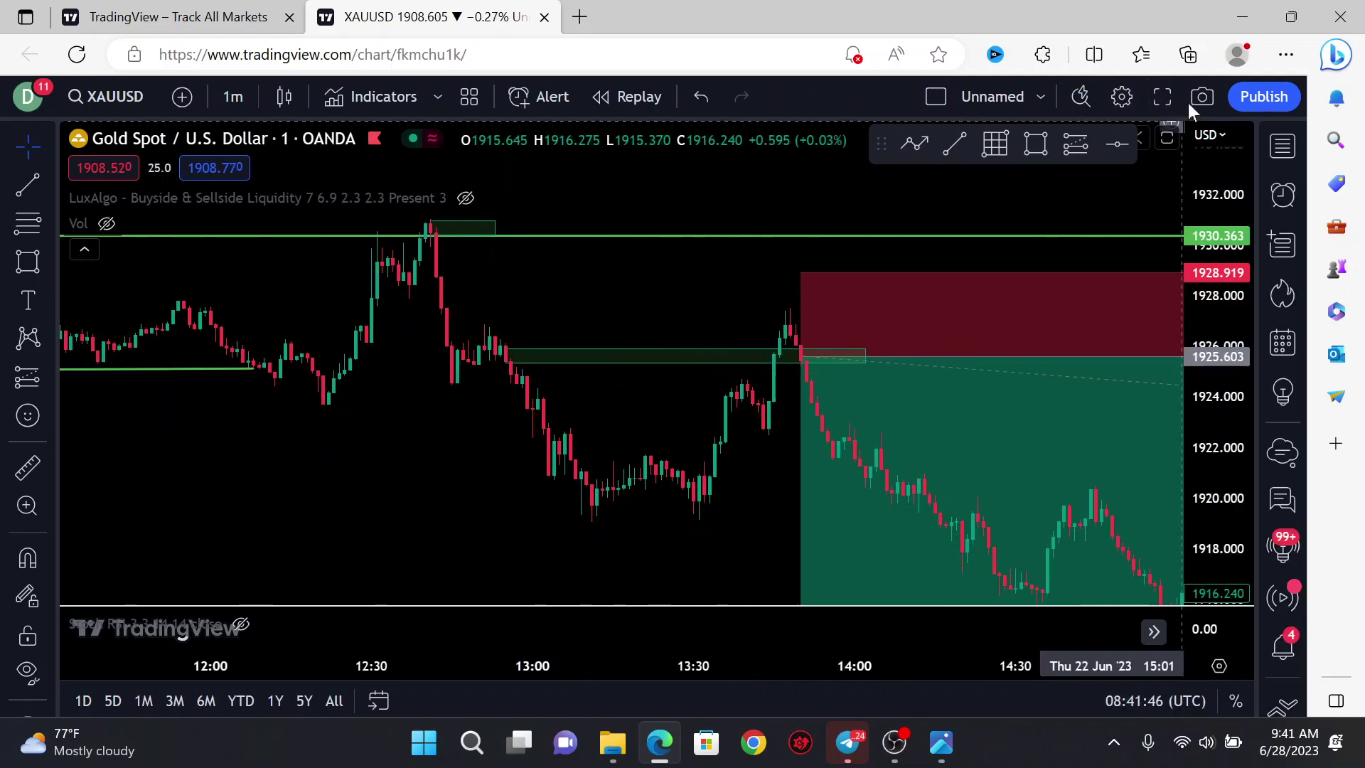
pyautogui.click(1163, 97)
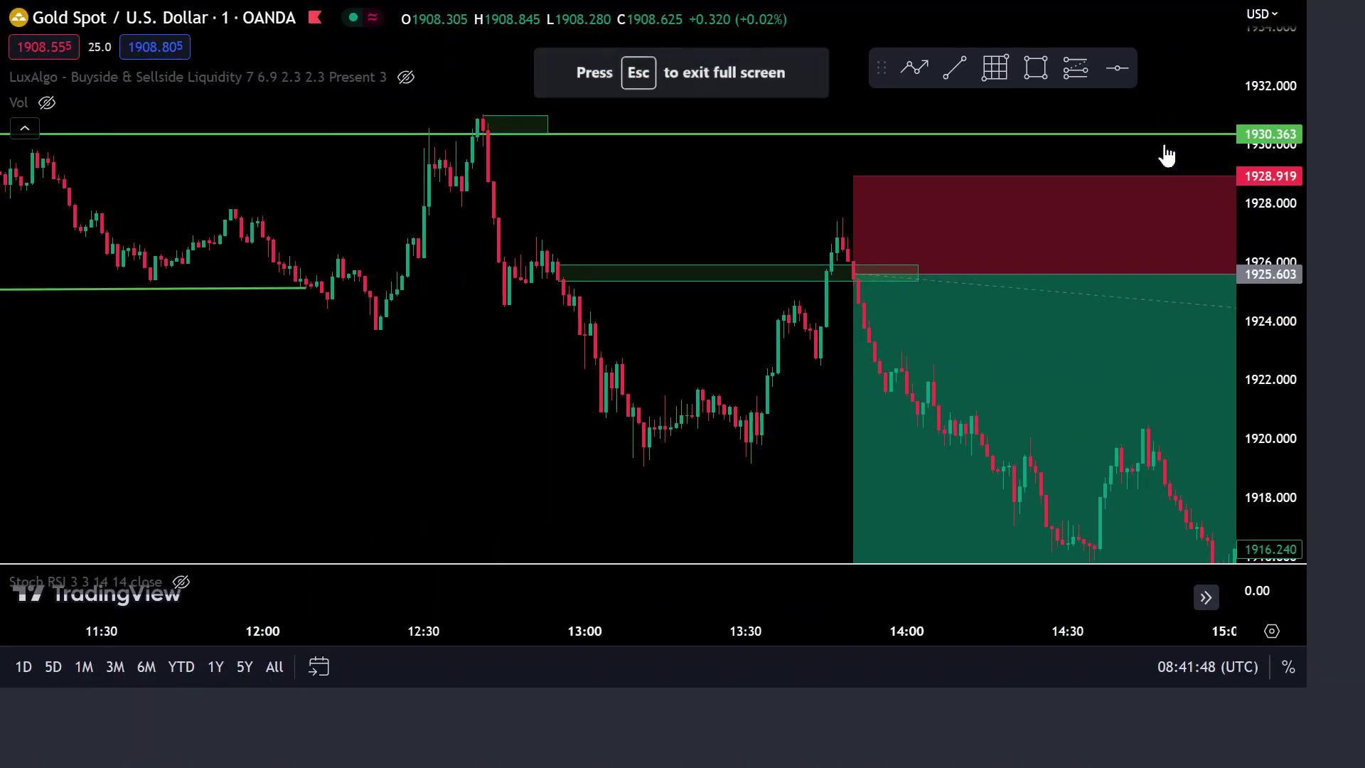
pyautogui.moveTo(1326, 279); pyautogui.dragTo(1332, 164)
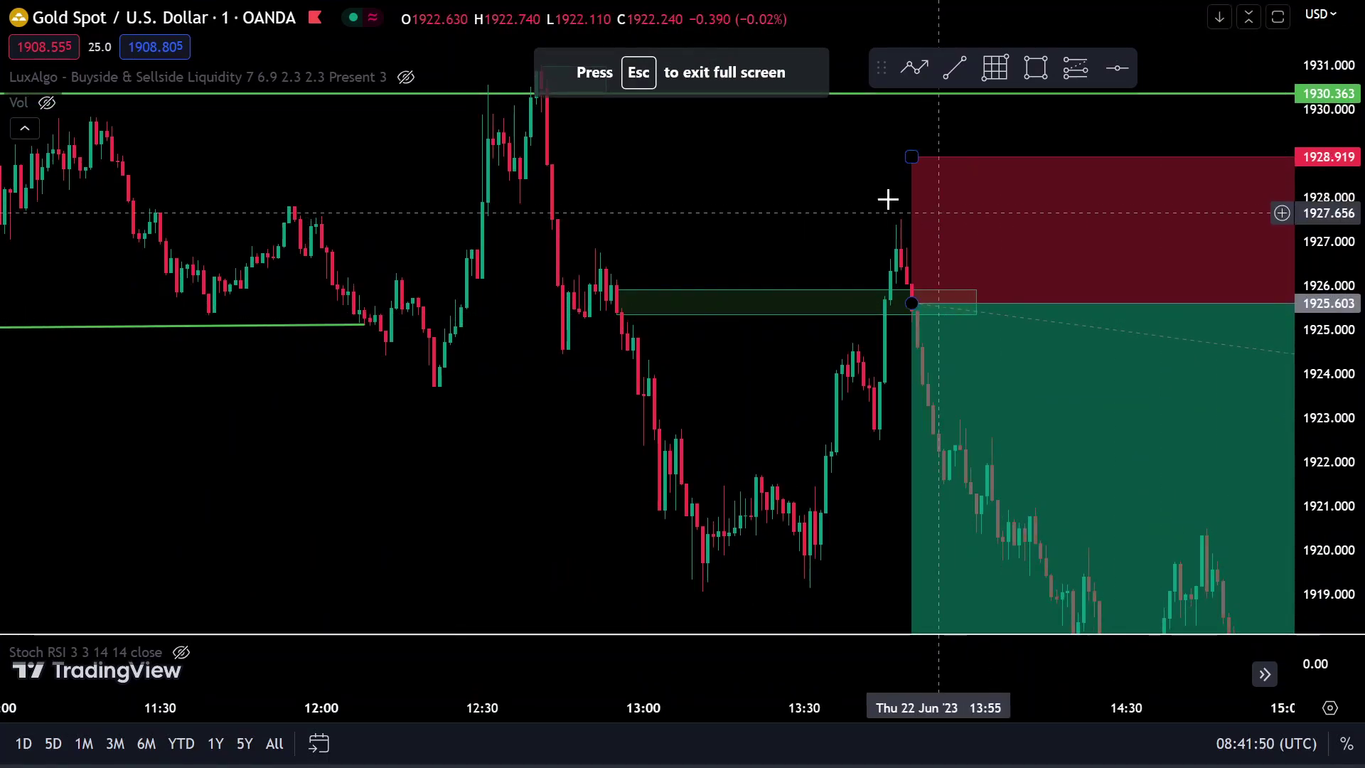
pyautogui.moveTo(795, 189); pyautogui.dragTo(711, 293)
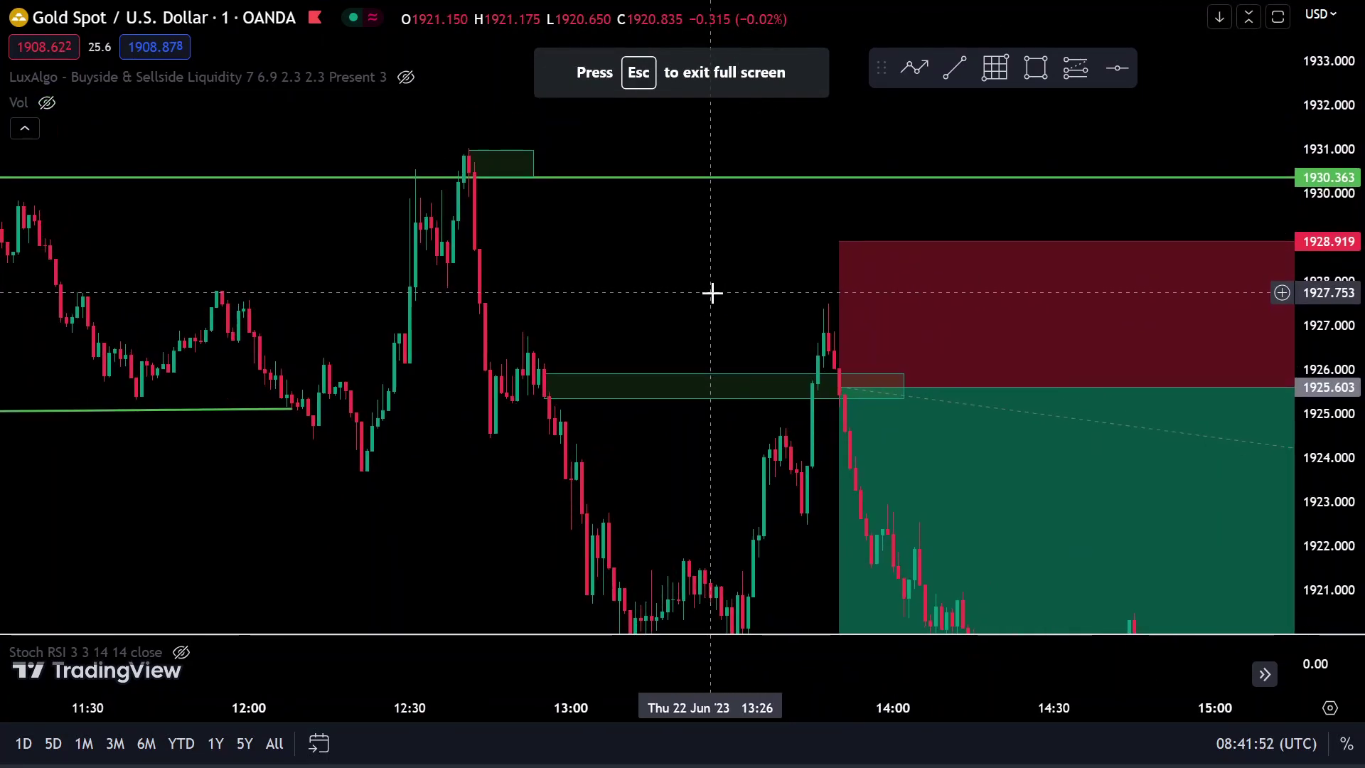
# Step: Delete the small green rectangle at the swing high above the 1930.363 line
pyautogui.click(1037, 69)
pyautogui.moveTo(469, 151); pyautogui.dragTo(524, 163)
pyautogui.press('Delete')
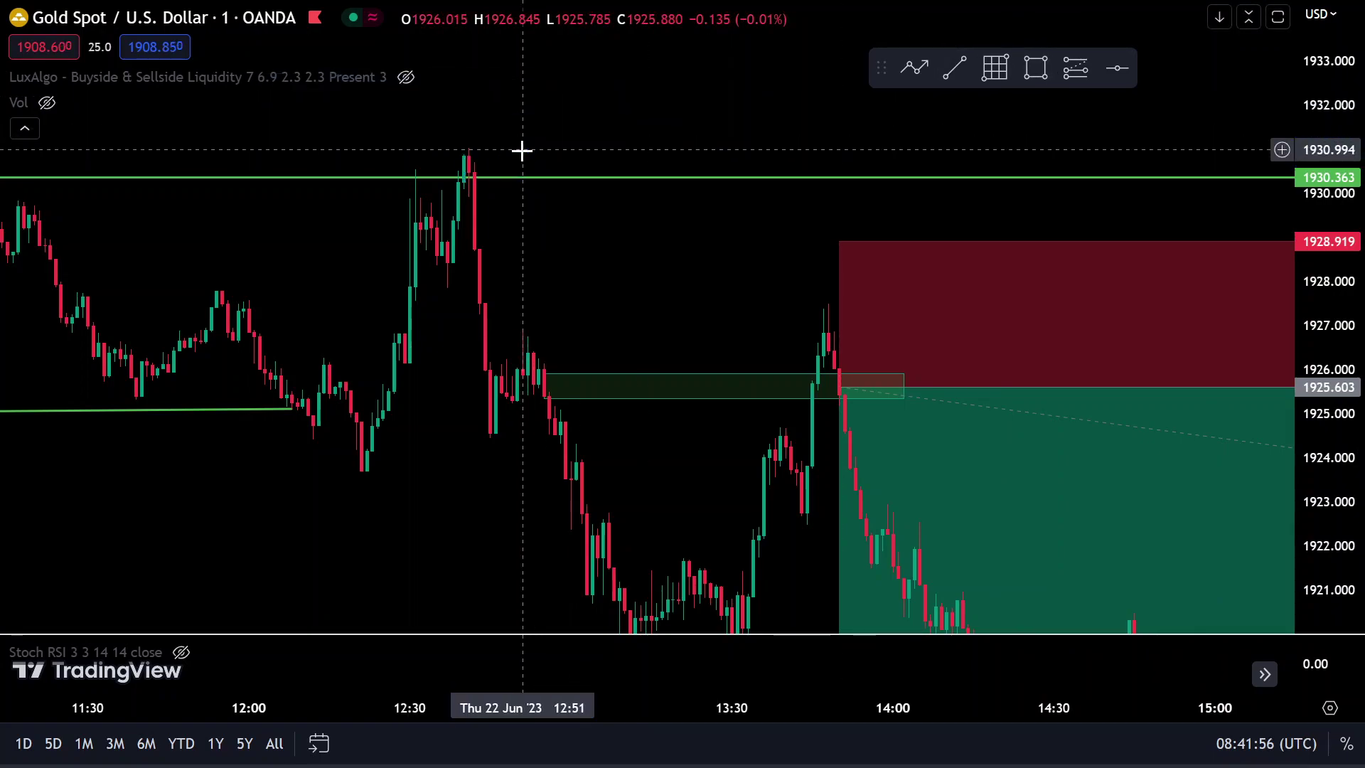
# Step: Draw a rectangle from about 1930.365 at 12:42 down to about 1928.938 at 13:45, beside the sharp bearish drop
pyautogui.click(1037, 68)
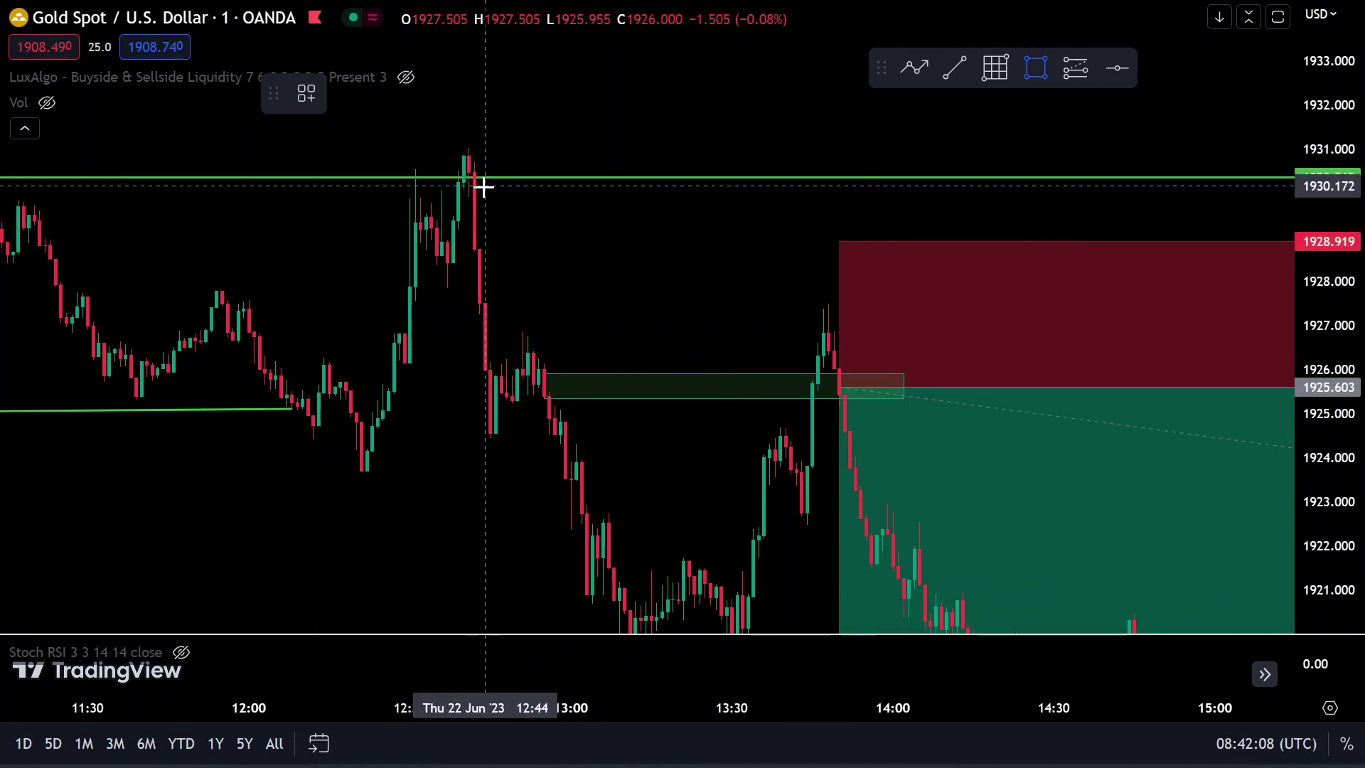
pyautogui.moveTo(479, 204)
pyautogui.mouseDown()
pyautogui.moveTo(540, 247)
pyautogui.moveTo(815, 242)
pyautogui.mouseUp()
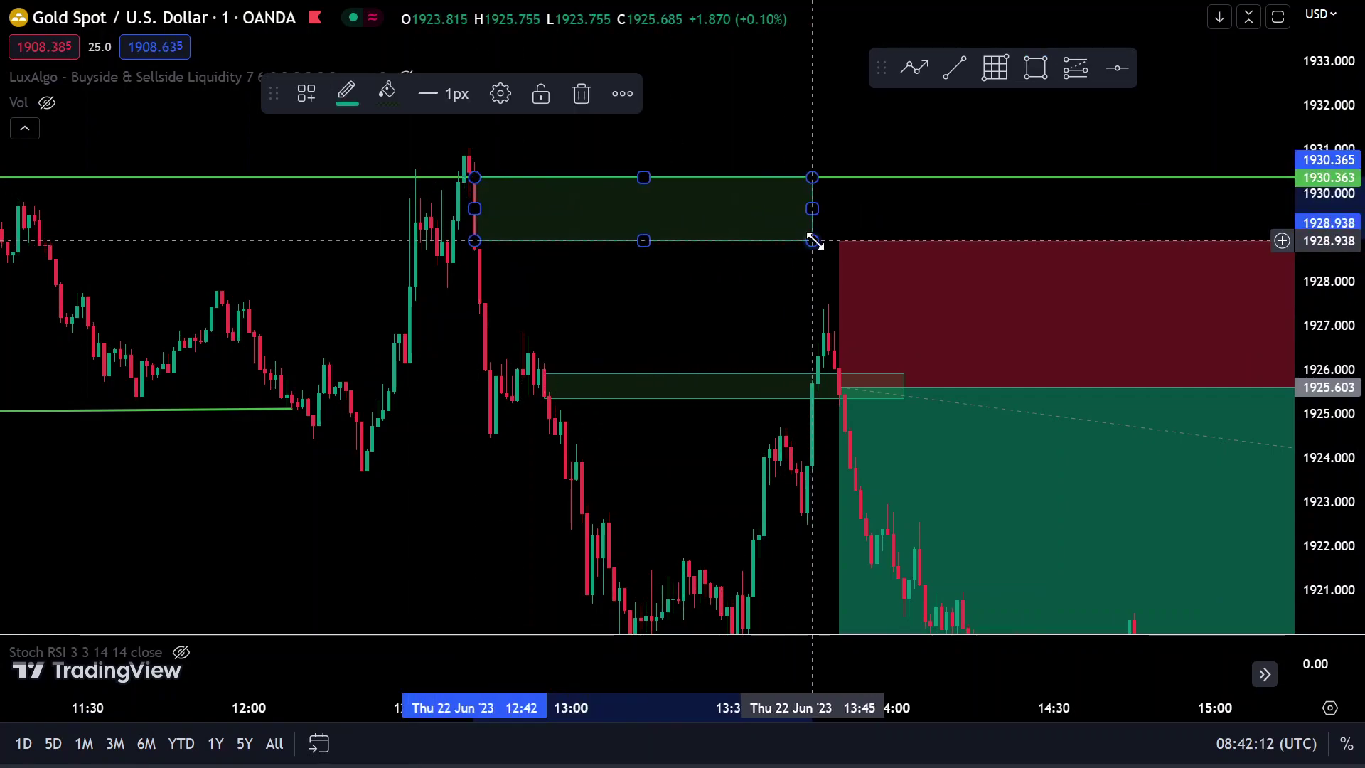
pyautogui.click(761, 311)
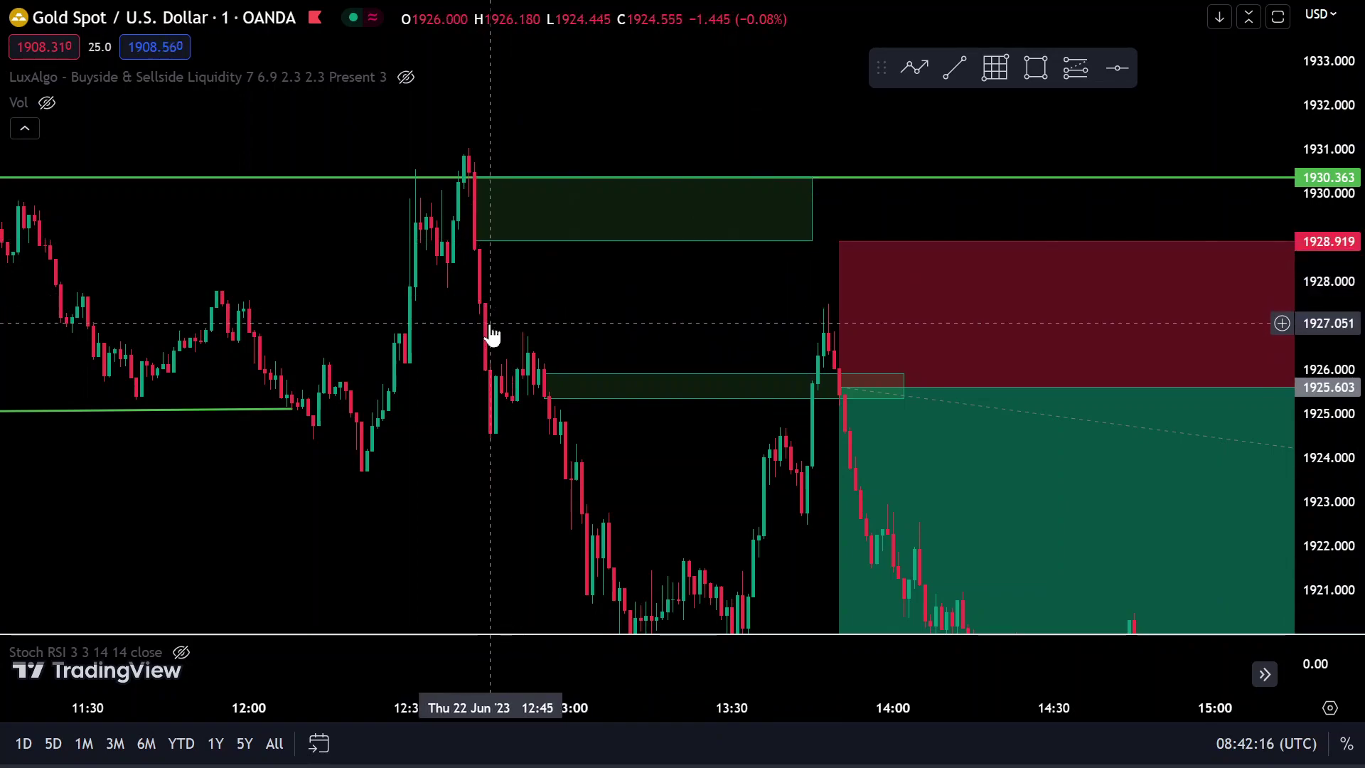
# Step: Draw a second rectangle below the first, from about 1928.672 at 12:43 to about 1927.873, reaching into the short position's stop area
pyautogui.click(1035, 72)
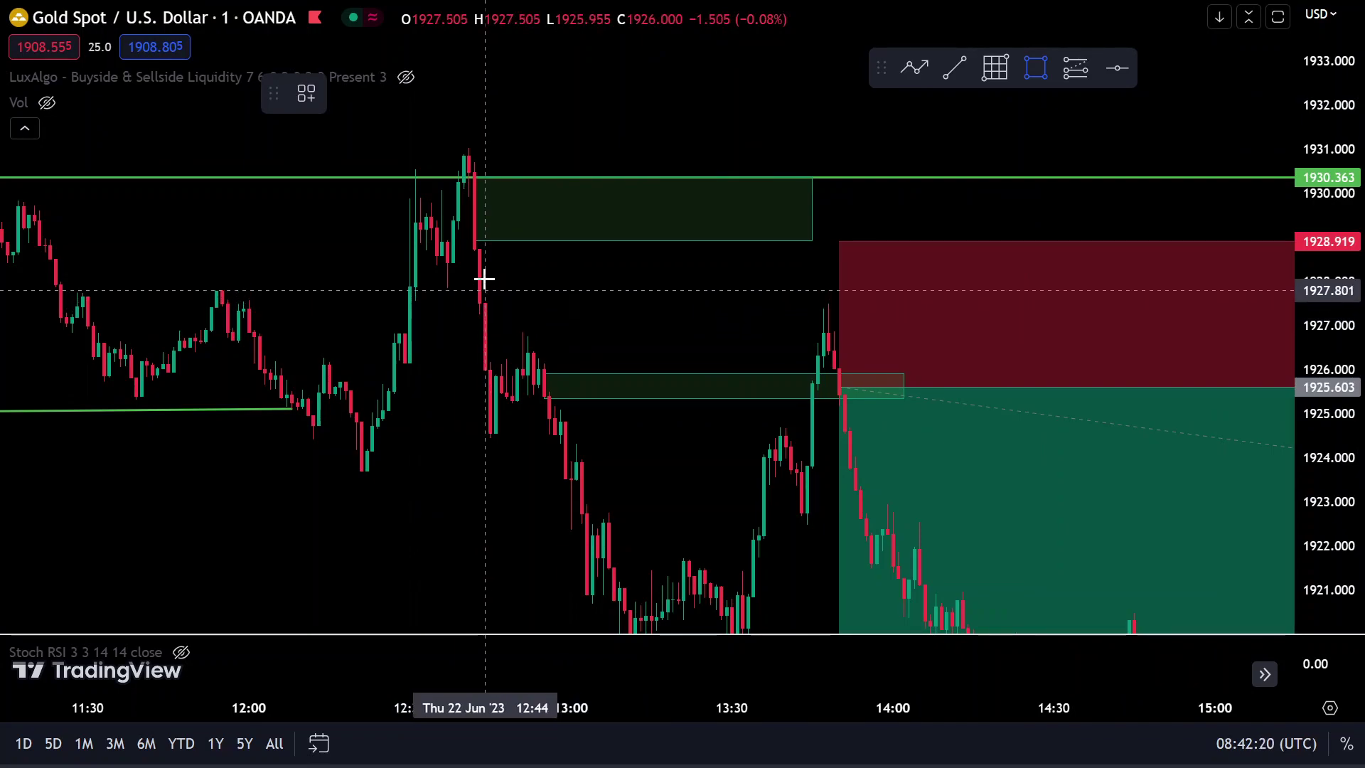
pyautogui.moveTo(481, 252)
pyautogui.mouseDown()
pyautogui.moveTo(719, 296)
pyautogui.moveTo(903, 287)
pyautogui.mouseUp()
pyautogui.click(598, 332)
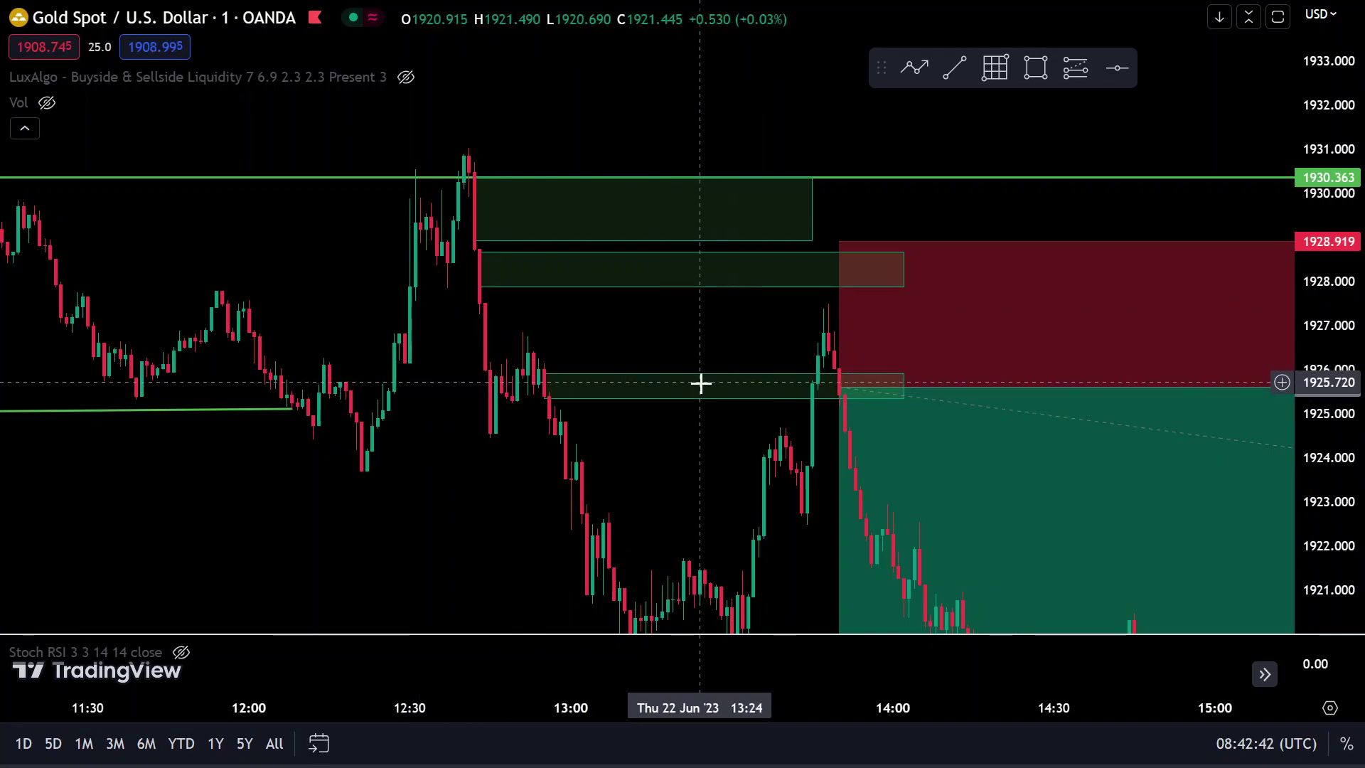
# Step: Move the lowest rectangle up to 1927.580 starting at 12:44, and extend its lower edge to 1926.640
pyautogui.moveTo(700, 384); pyautogui.dragTo(694, 352)
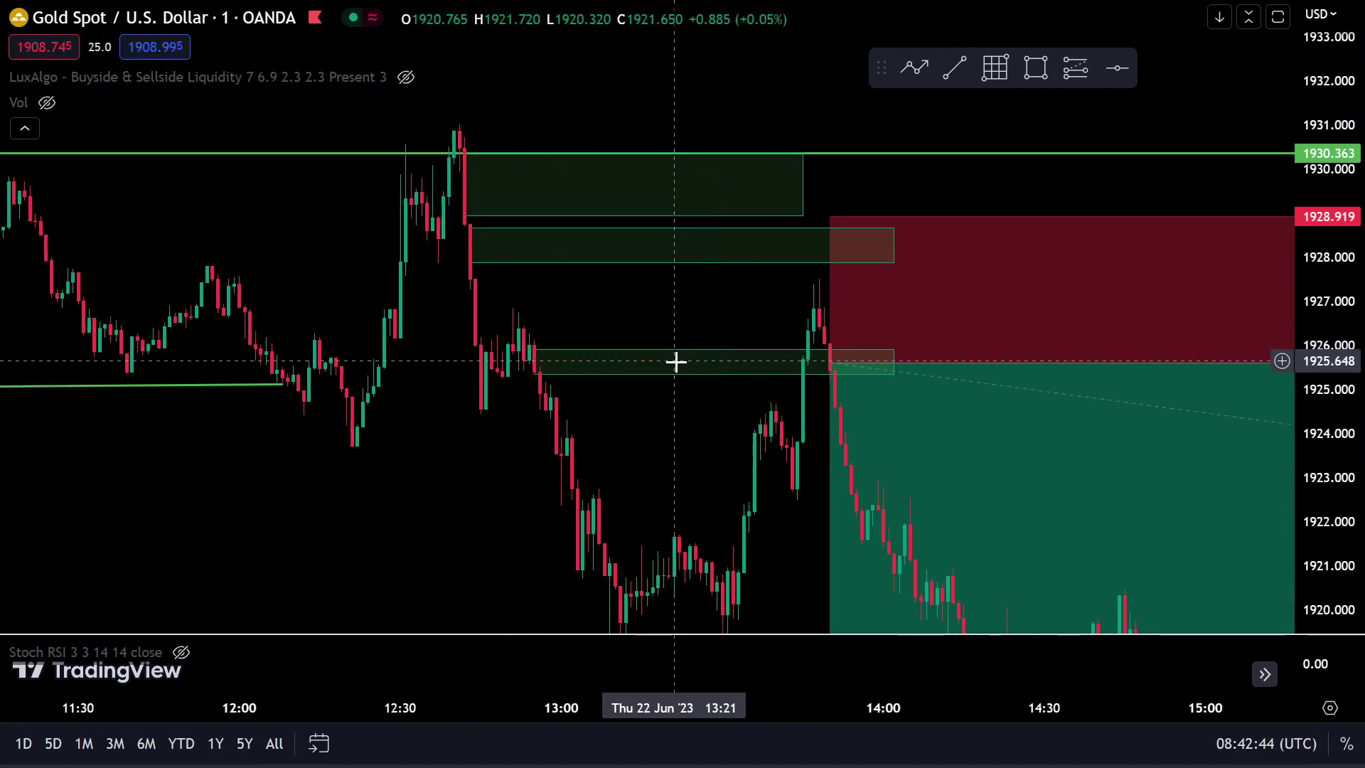
pyautogui.click(652, 377)
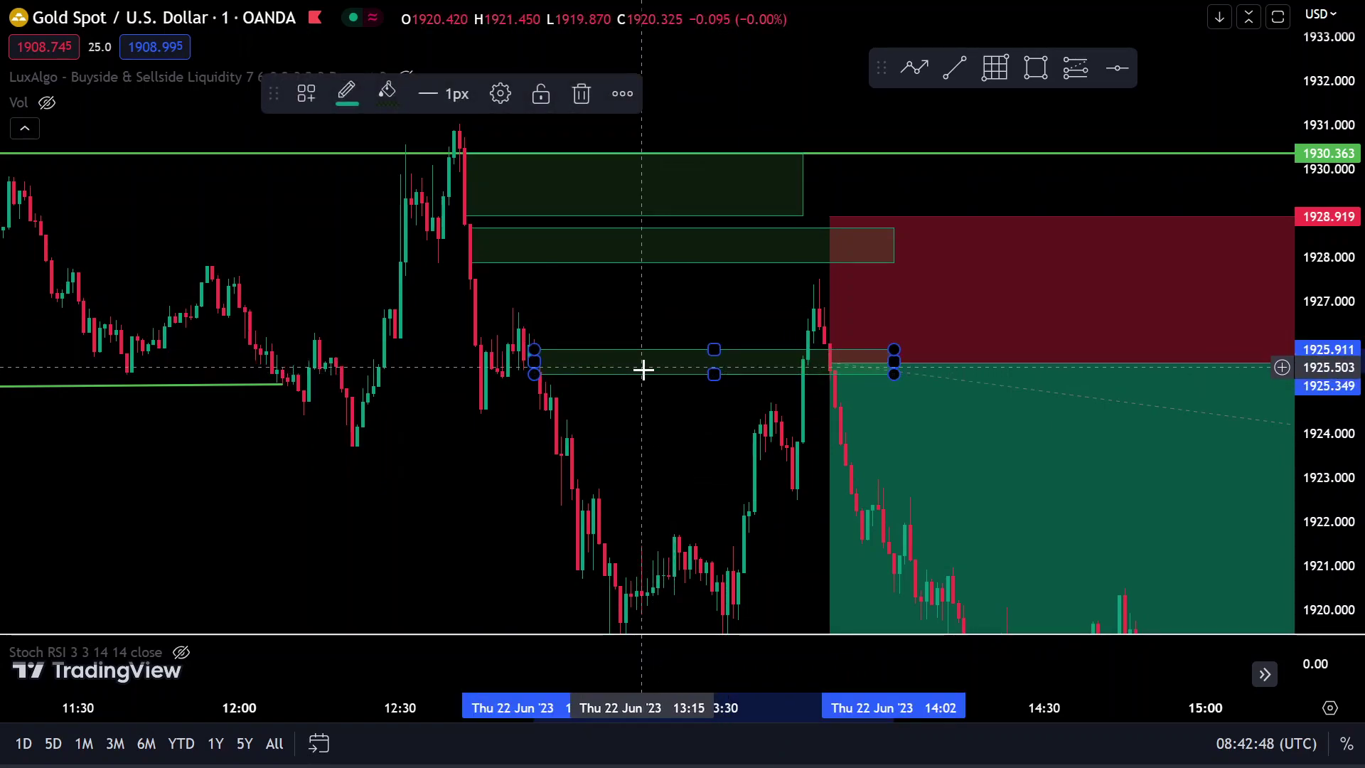
pyautogui.moveTo(646, 389); pyautogui.dragTo(582, 306)
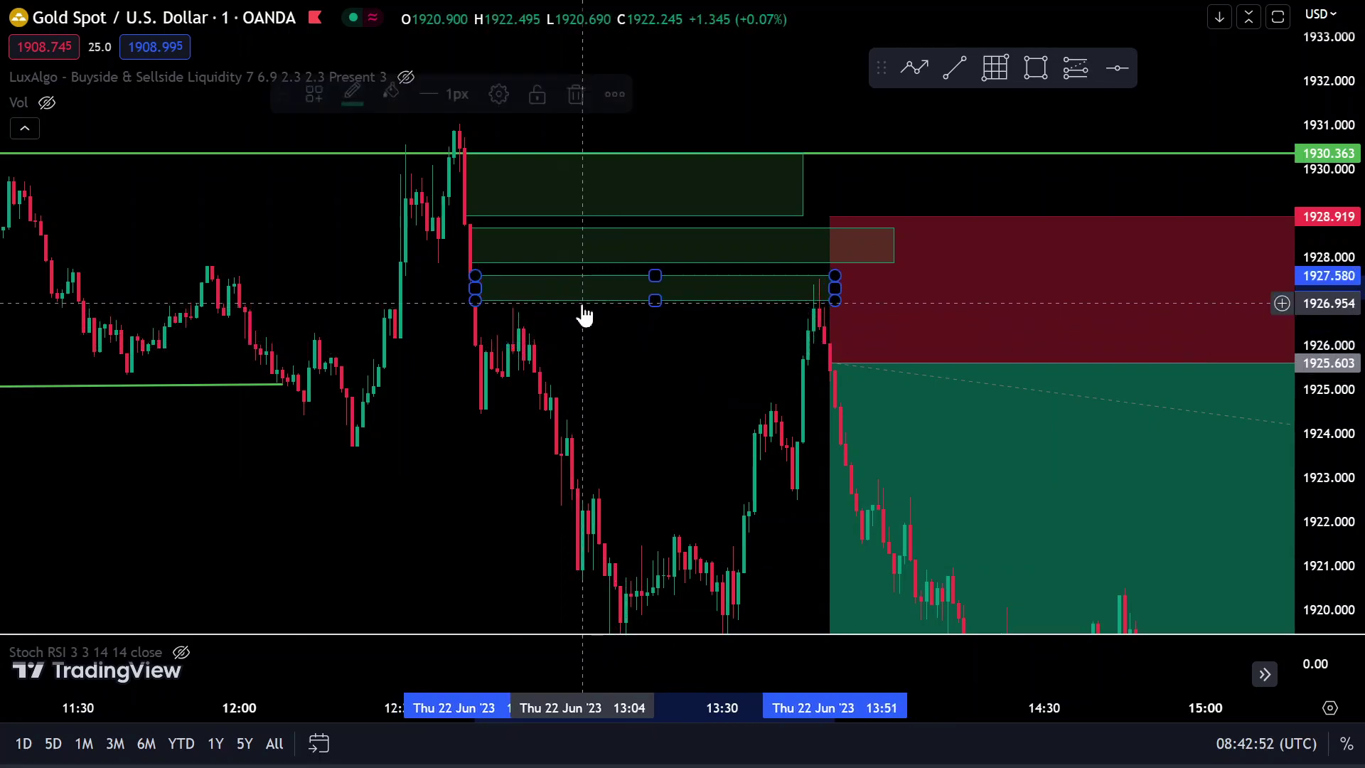
pyautogui.moveTo(475, 298); pyautogui.dragTo(475, 317)
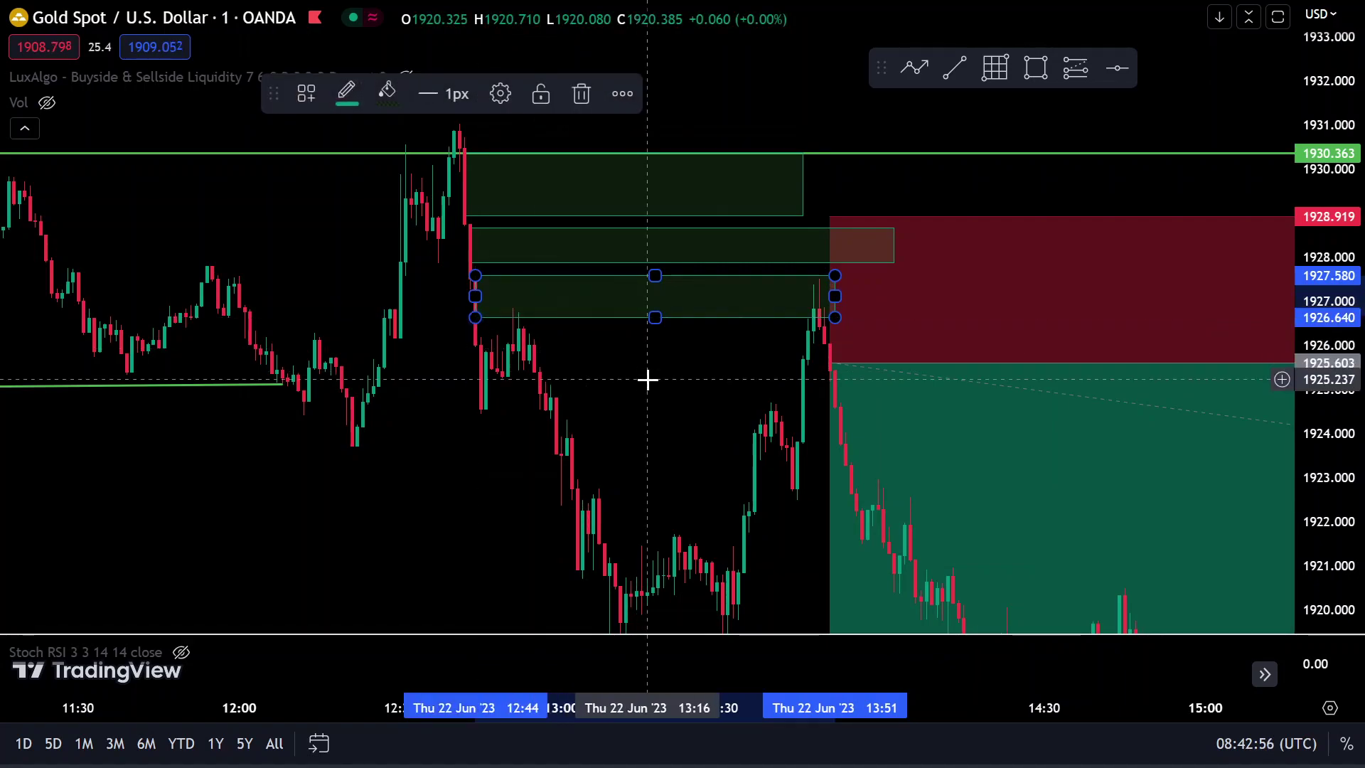
# Step: Shorten the middle rectangle so its right edge ends at 13:47, just before the short position
pyautogui.hscroll(5, 647, 379)
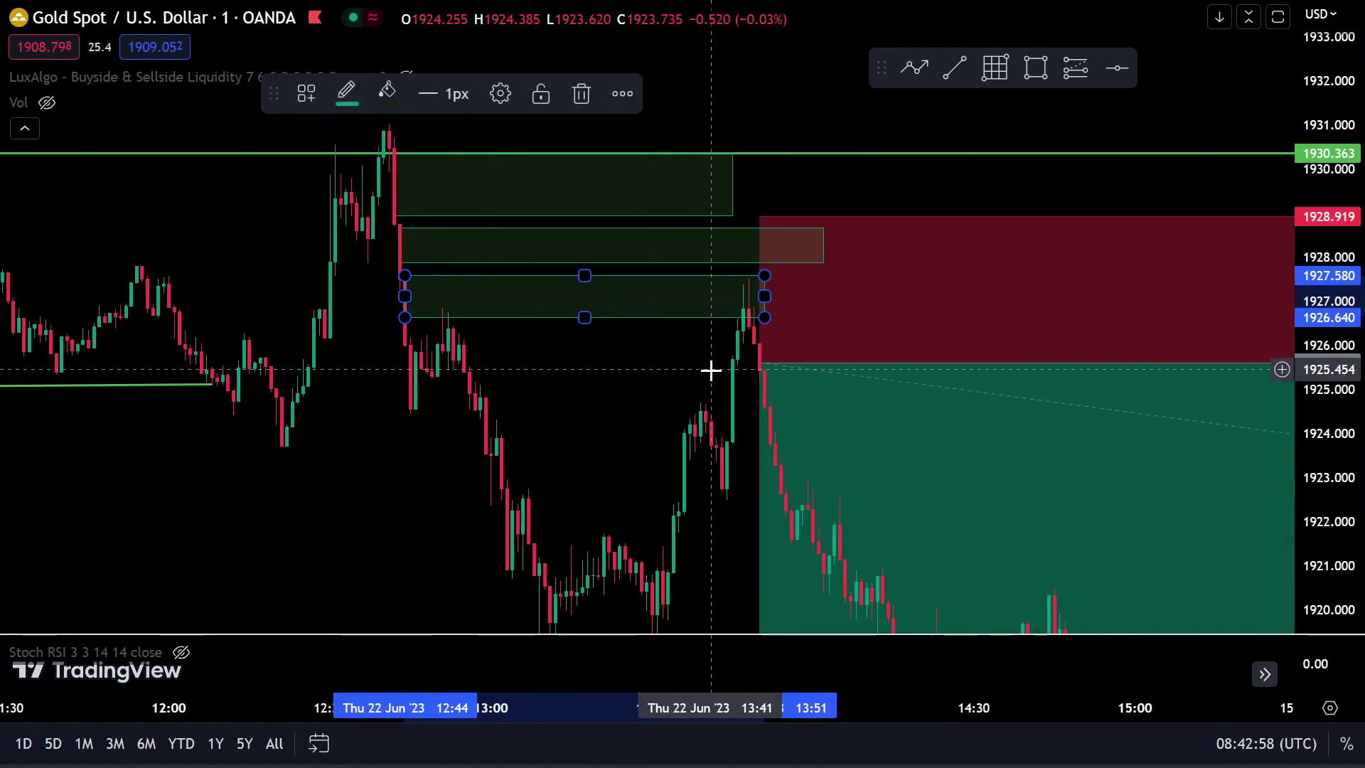
pyautogui.scroll(-2, 711, 369)
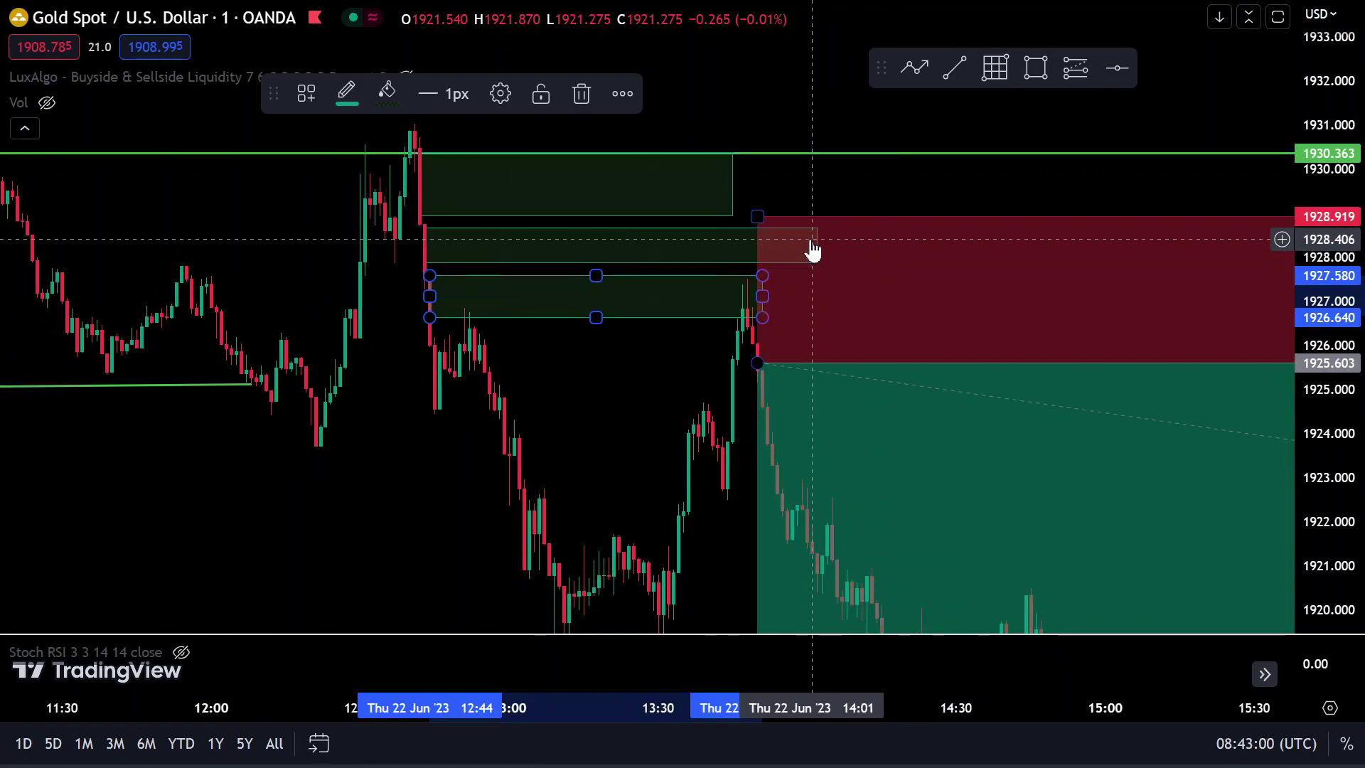
pyautogui.moveTo(816, 239); pyautogui.dragTo(744, 238)
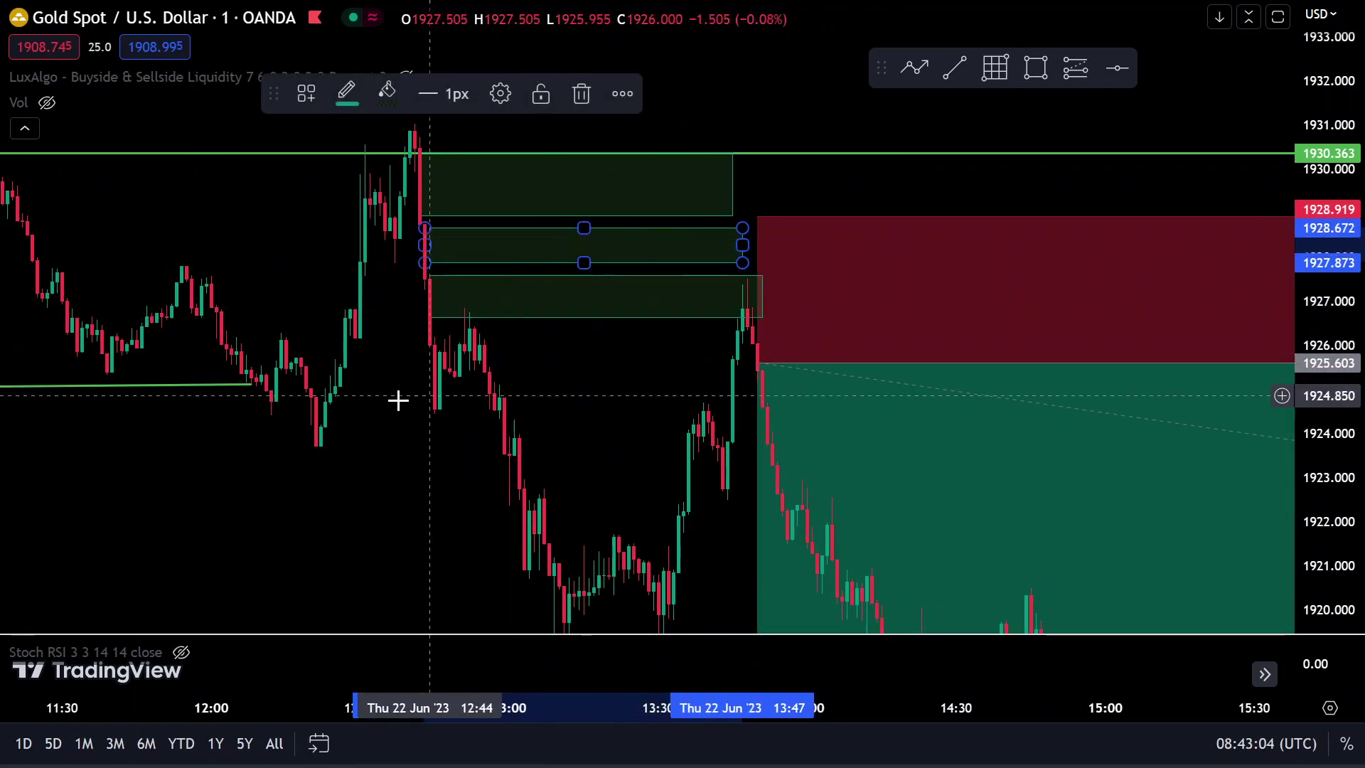
# Step: Examine how price retraces into the three rectangles and falls from the short position's entry
pyautogui.scroll(3, 442, 397)
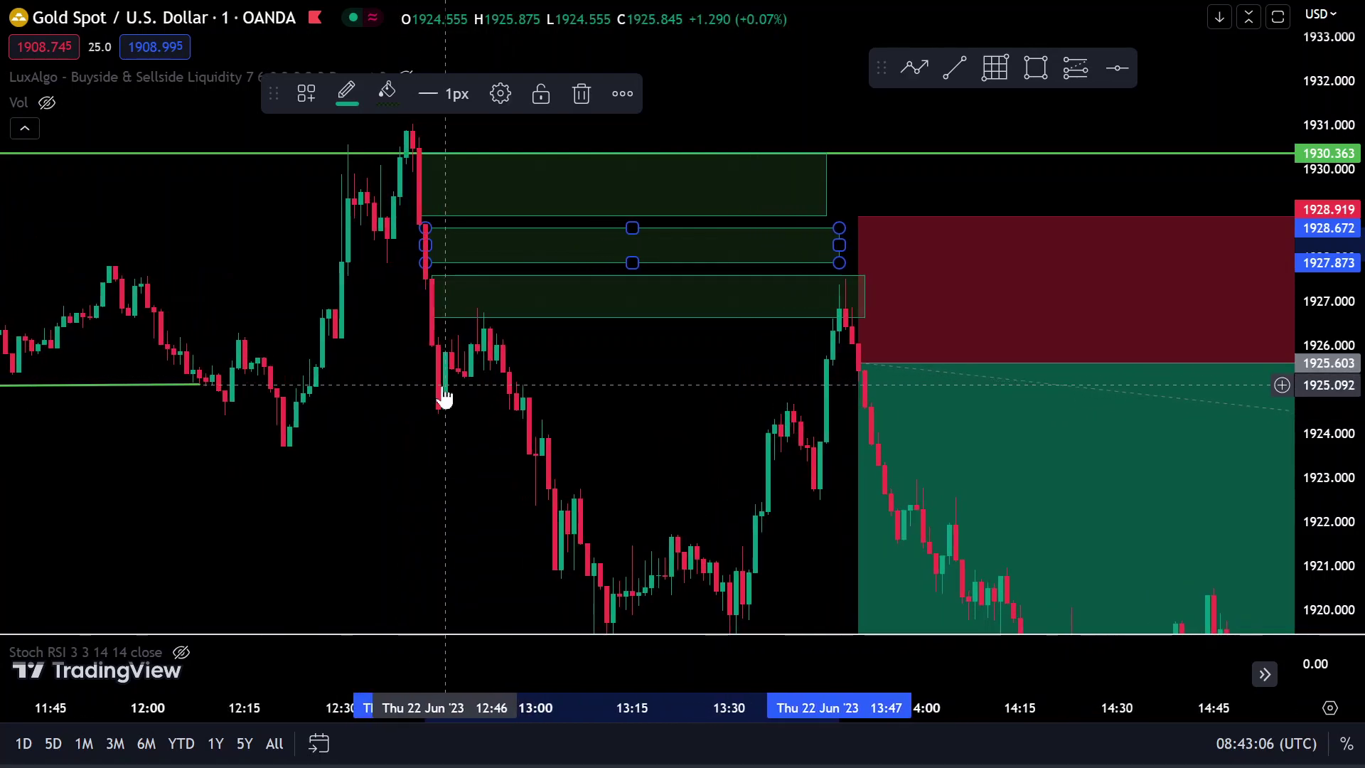
pyautogui.moveTo(1361, 382); pyautogui.dragTo(1358, 441)
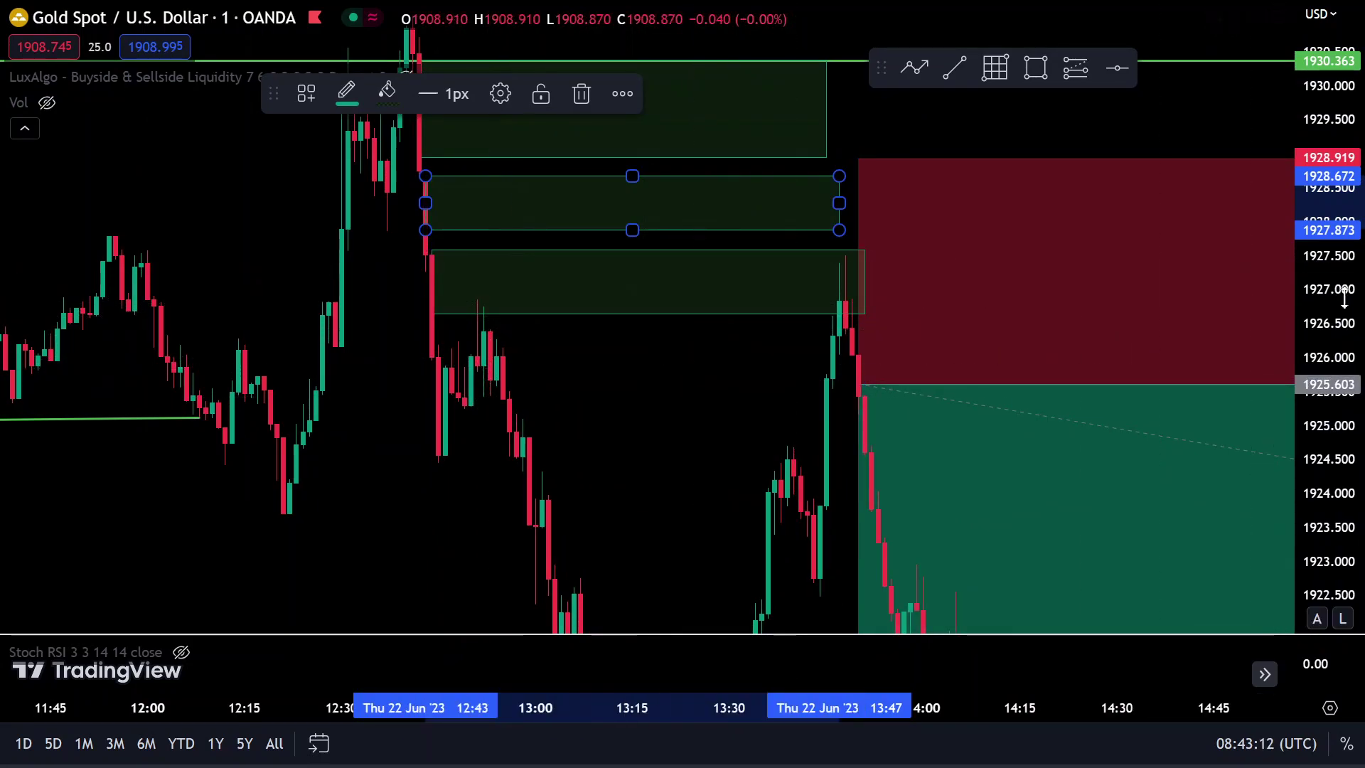
pyautogui.moveTo(1327, 434); pyautogui.dragTo(1327, 491)
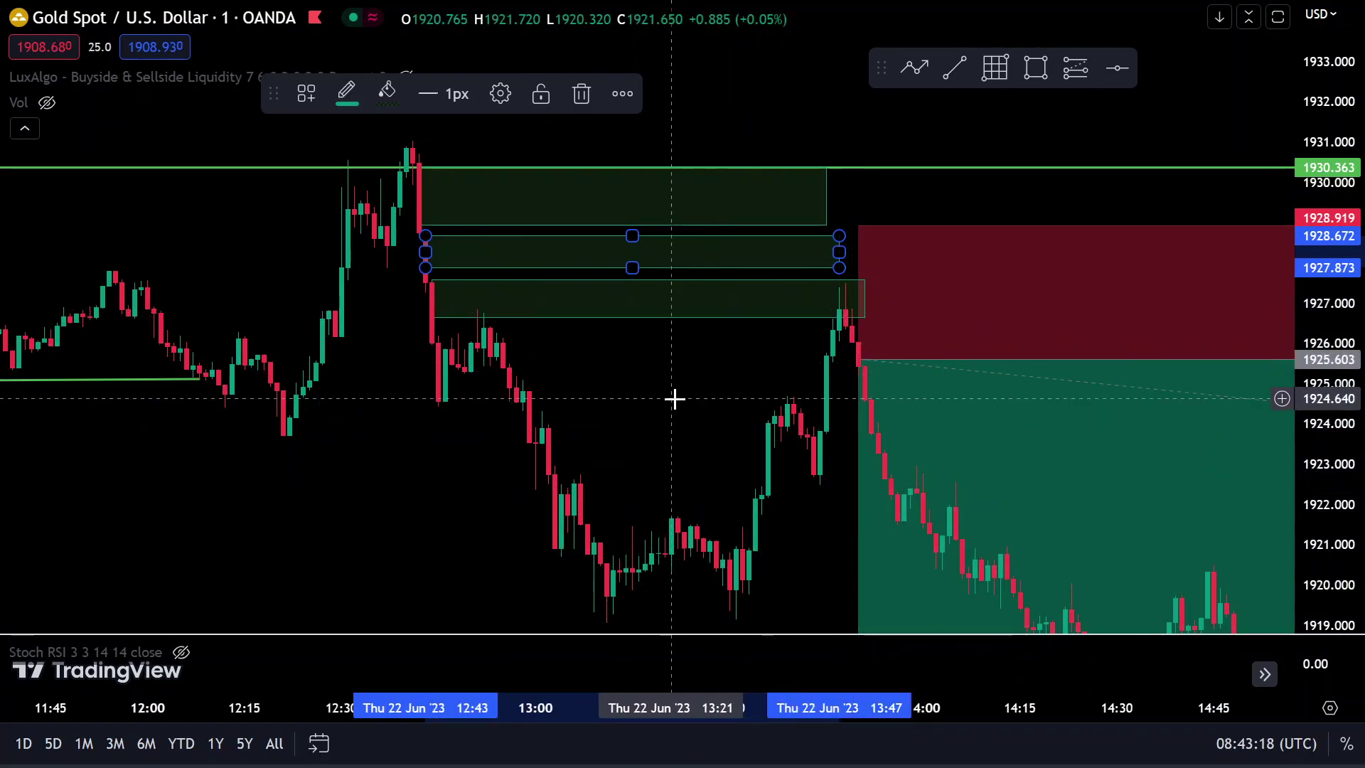
pyautogui.scroll(-4, 674, 399)
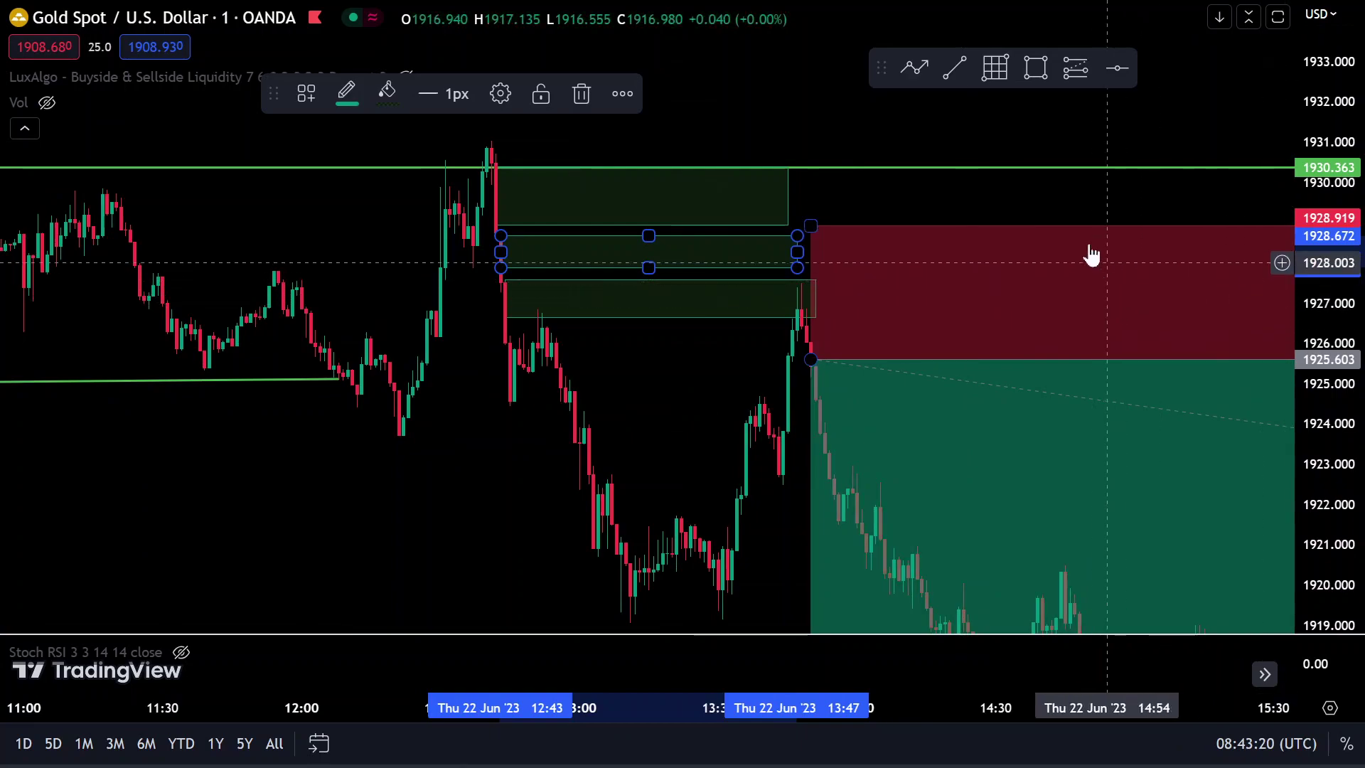
pyautogui.moveTo(1051, 192); pyautogui.dragTo(743, 119)
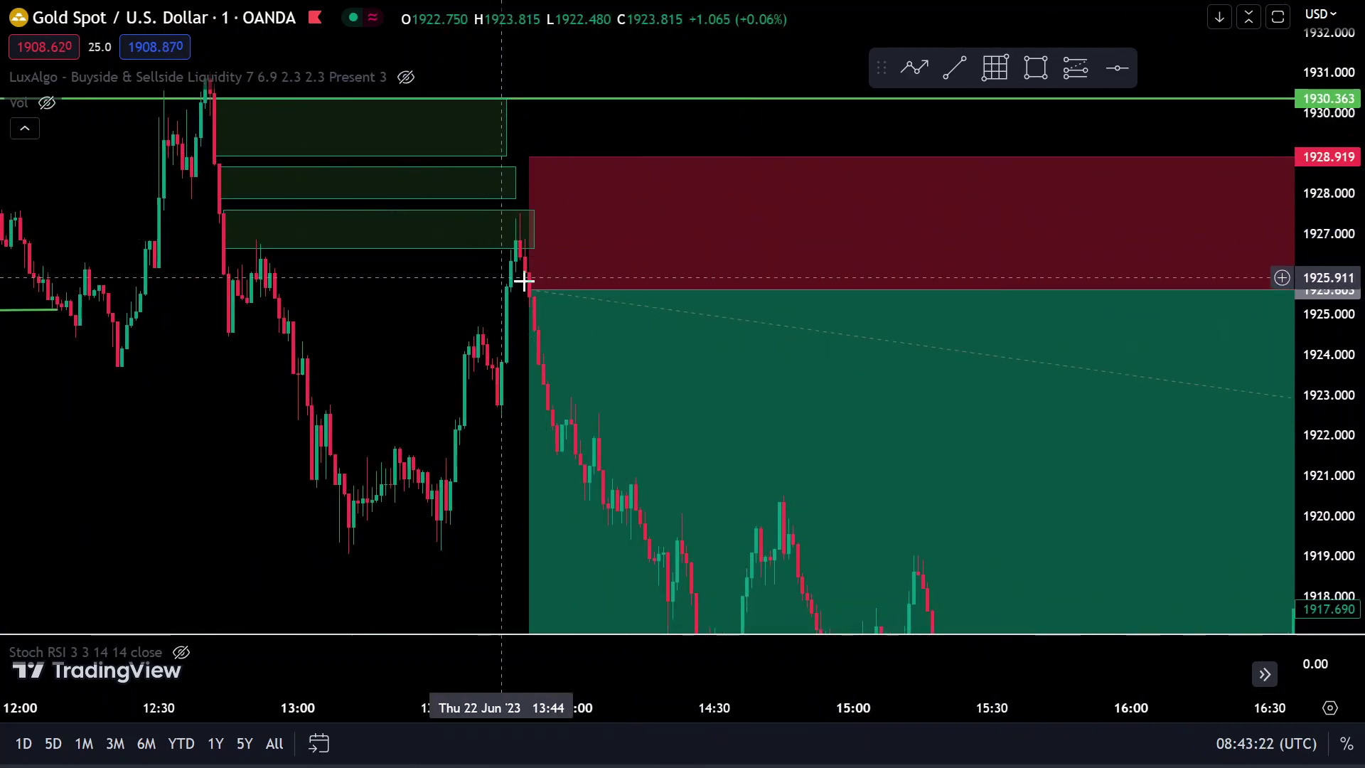
pyautogui.scroll(2, 538, 295)
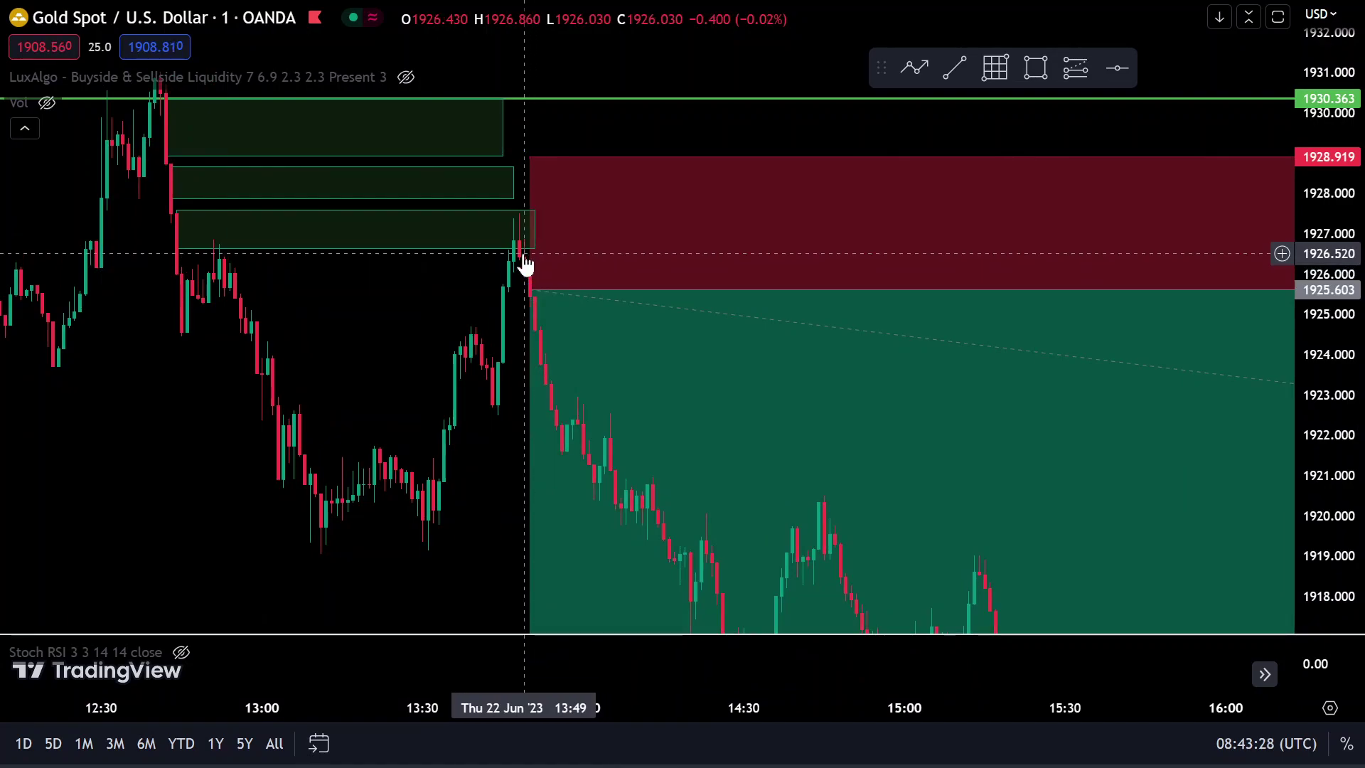
pyautogui.click(532, 294)
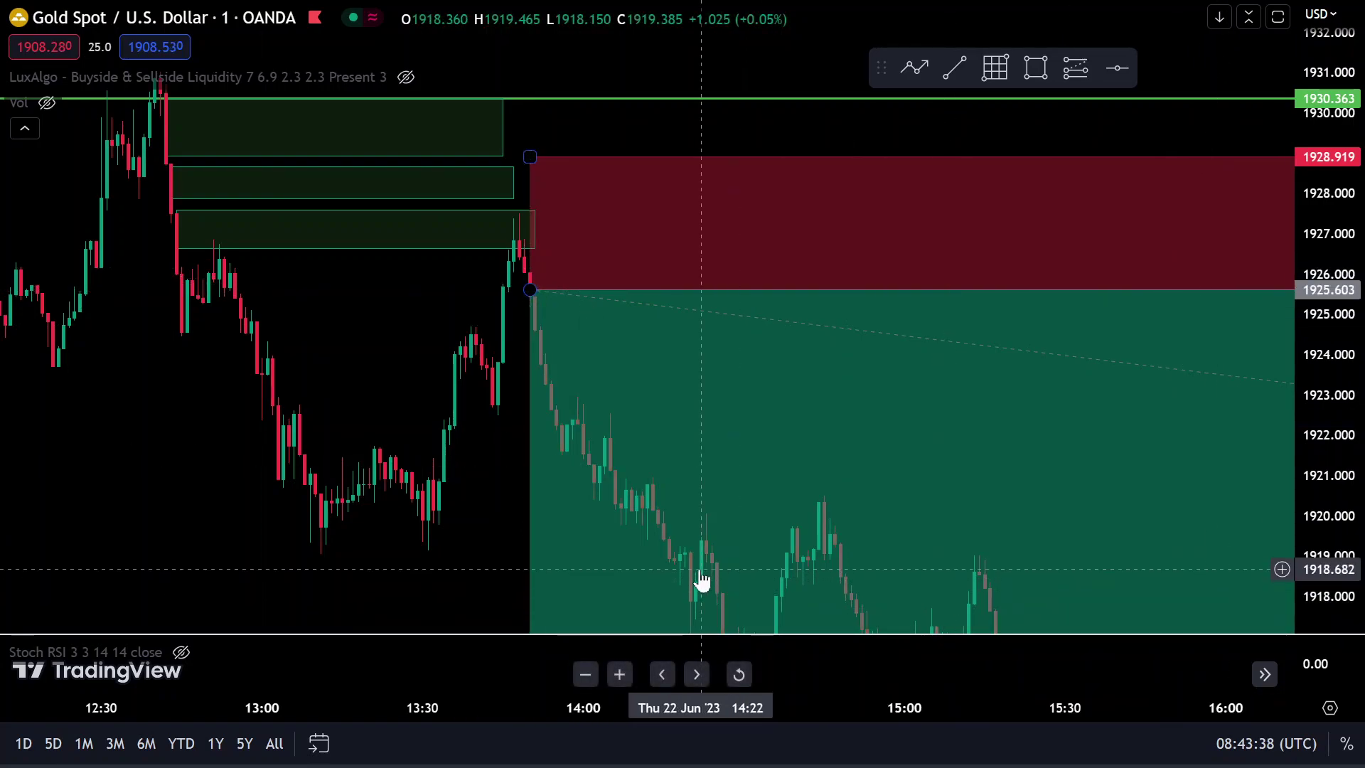
pyautogui.moveTo(783, 695)
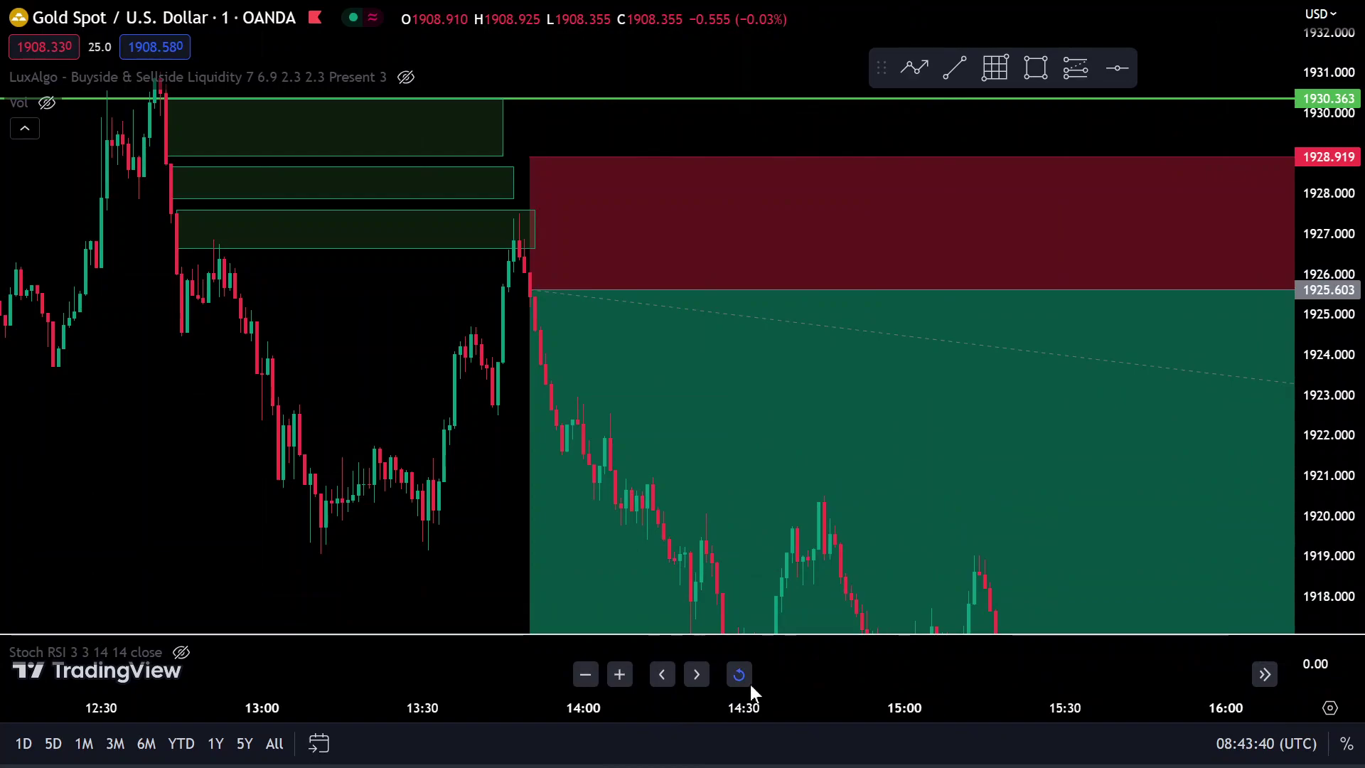
# Step: Reset the chart view and go back to the 22 June short position, fitting the whole trade and the CH line in view
pyautogui.click(740, 675)
pyautogui.hscroll(-15, 536, 399)
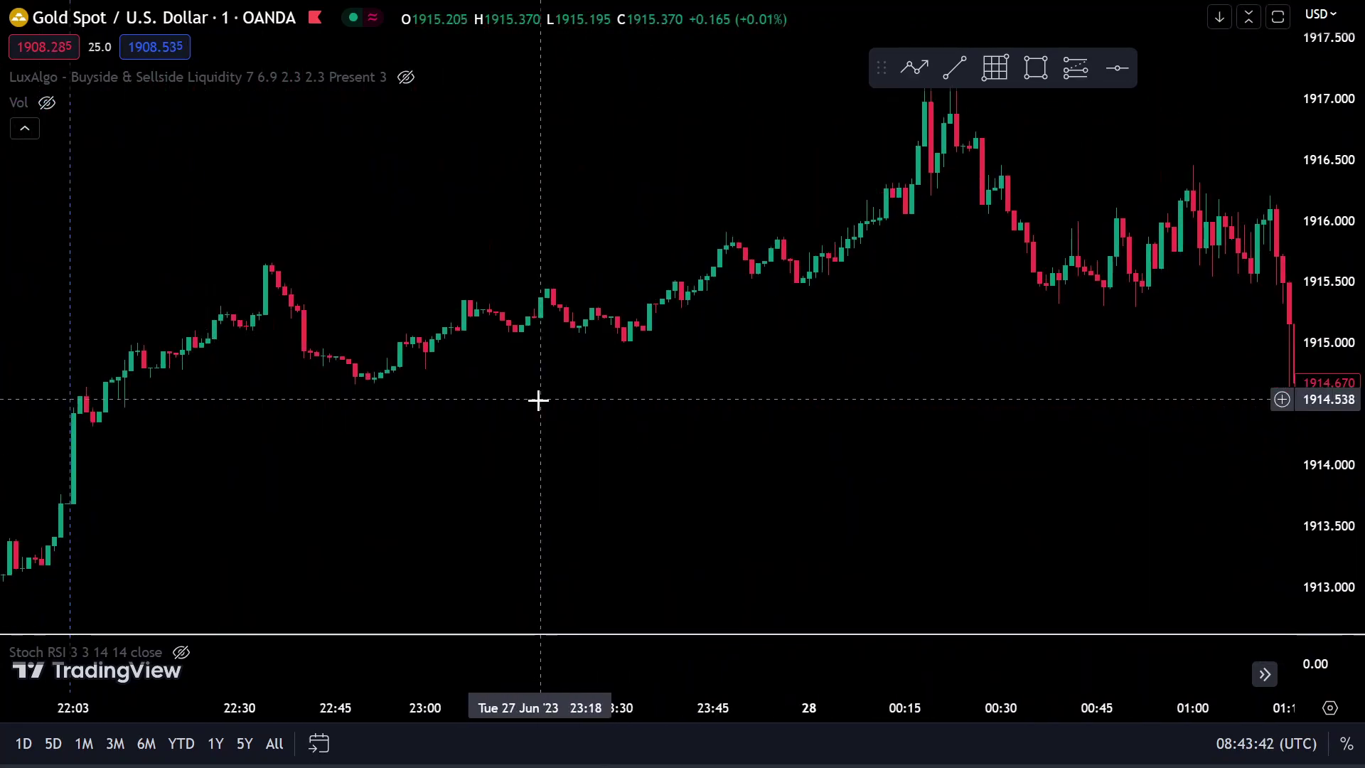
pyautogui.hscroll(-20, 538, 401)
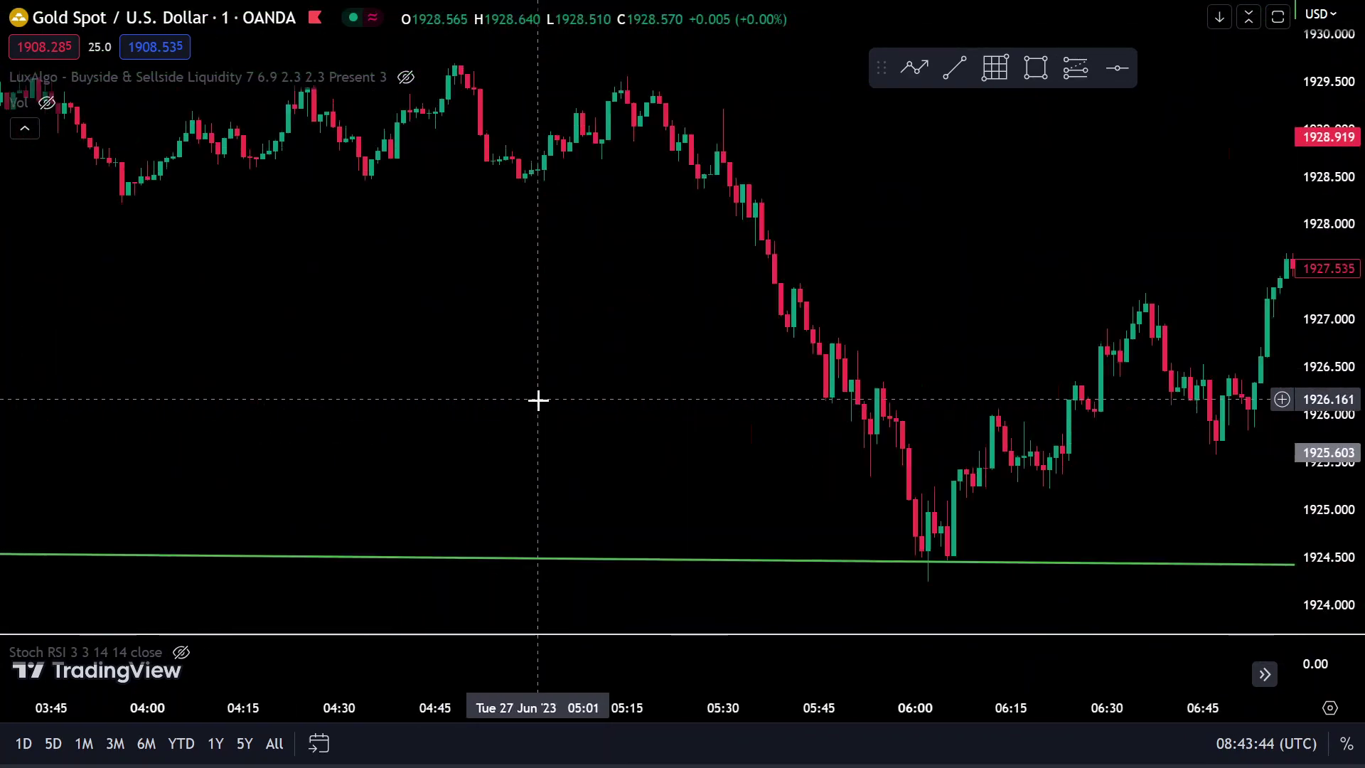
pyautogui.hscroll(-20, 537, 400)
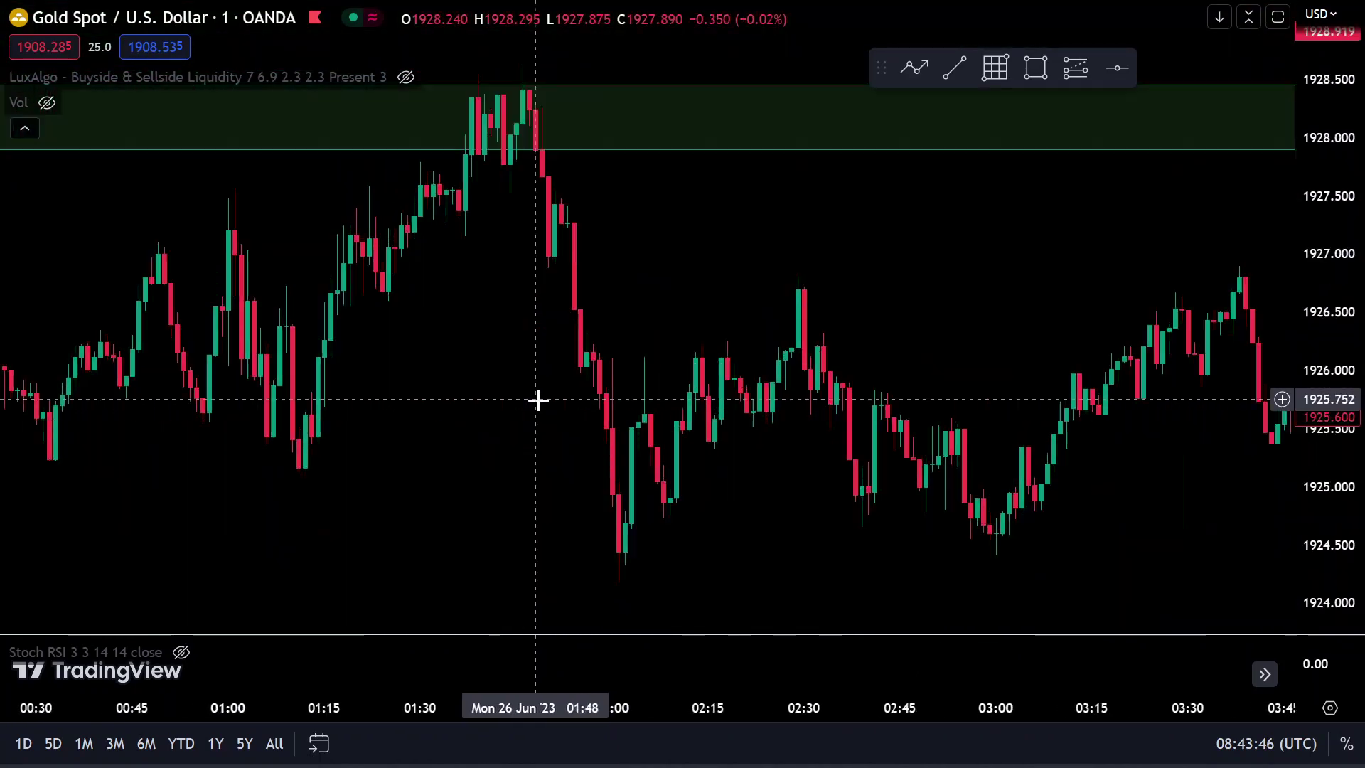
pyautogui.hscroll(-20, 537, 400)
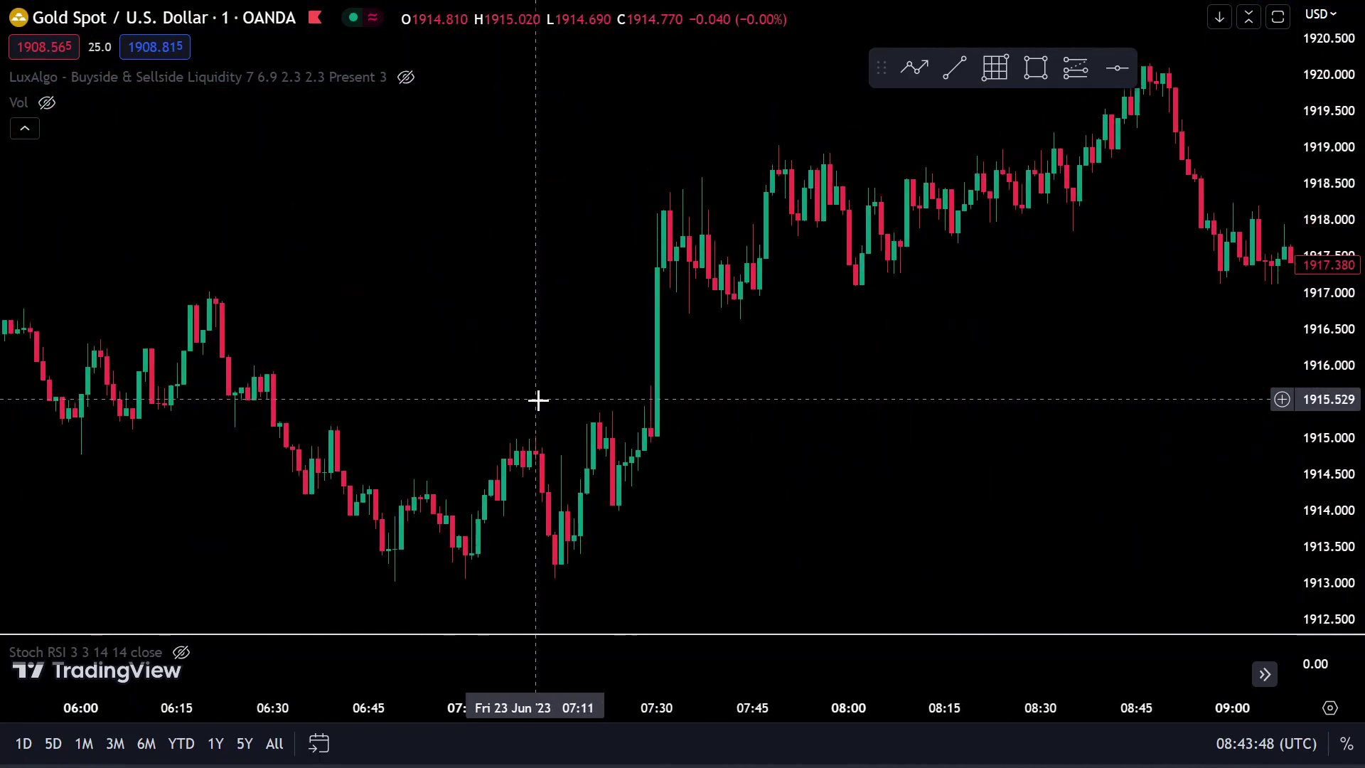
pyautogui.hscroll(-15, 538, 400)
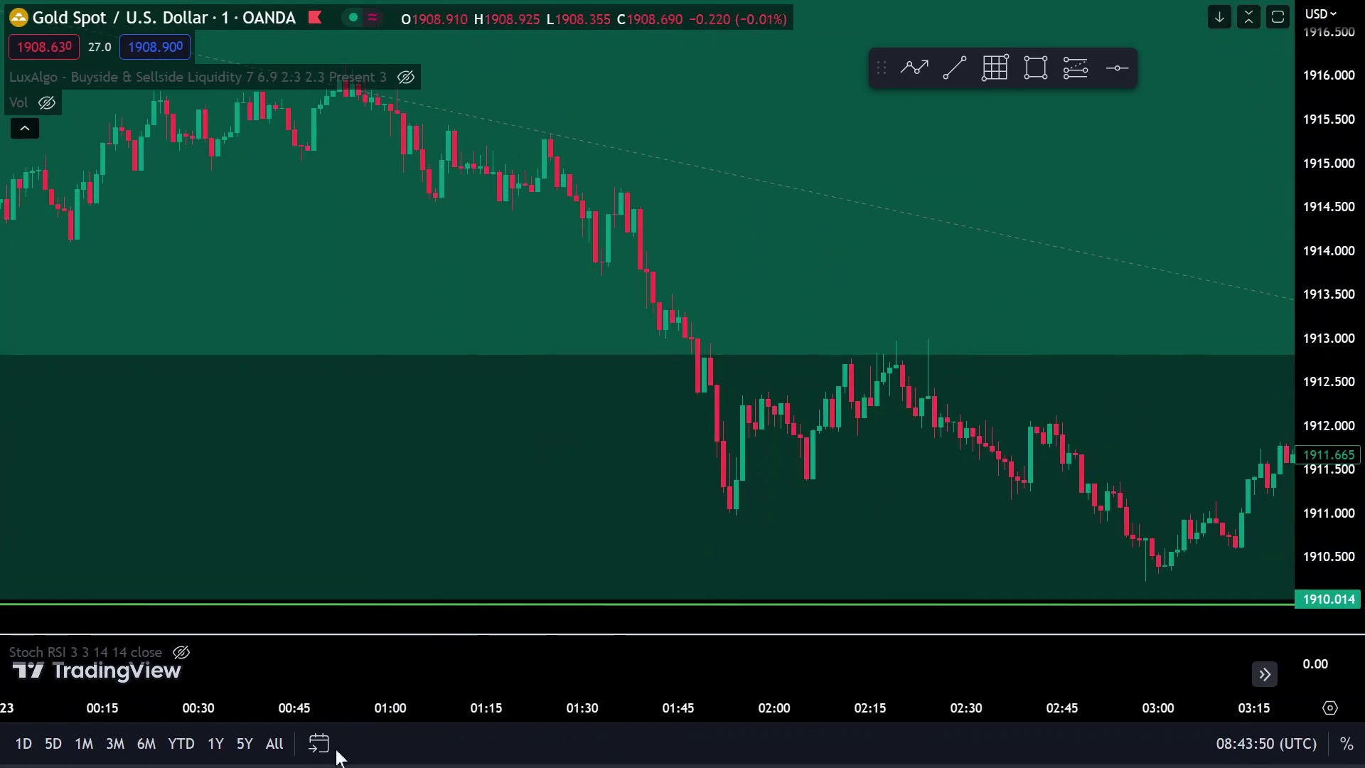
pyautogui.moveTo(370, 704); pyautogui.dragTo(1280, 455)
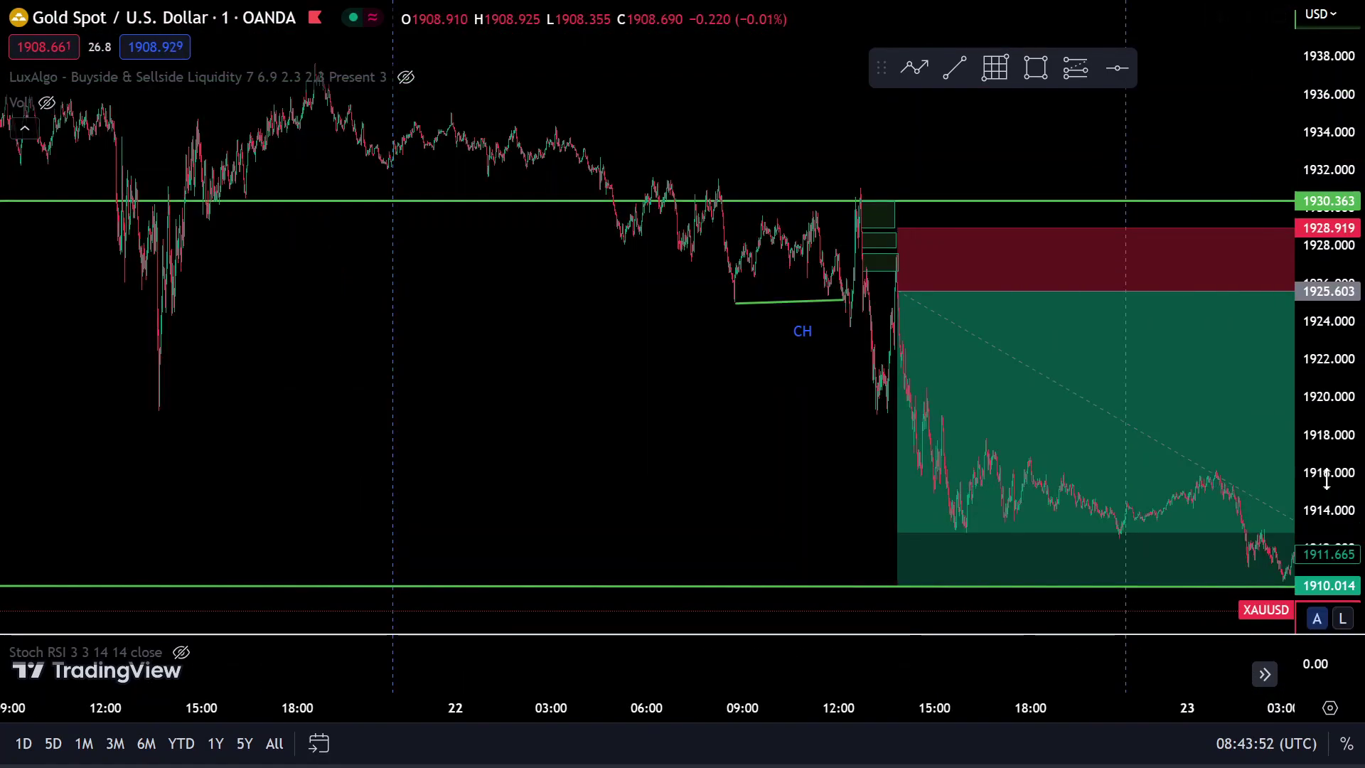
pyautogui.moveTo(777, 427); pyautogui.dragTo(451, 481)
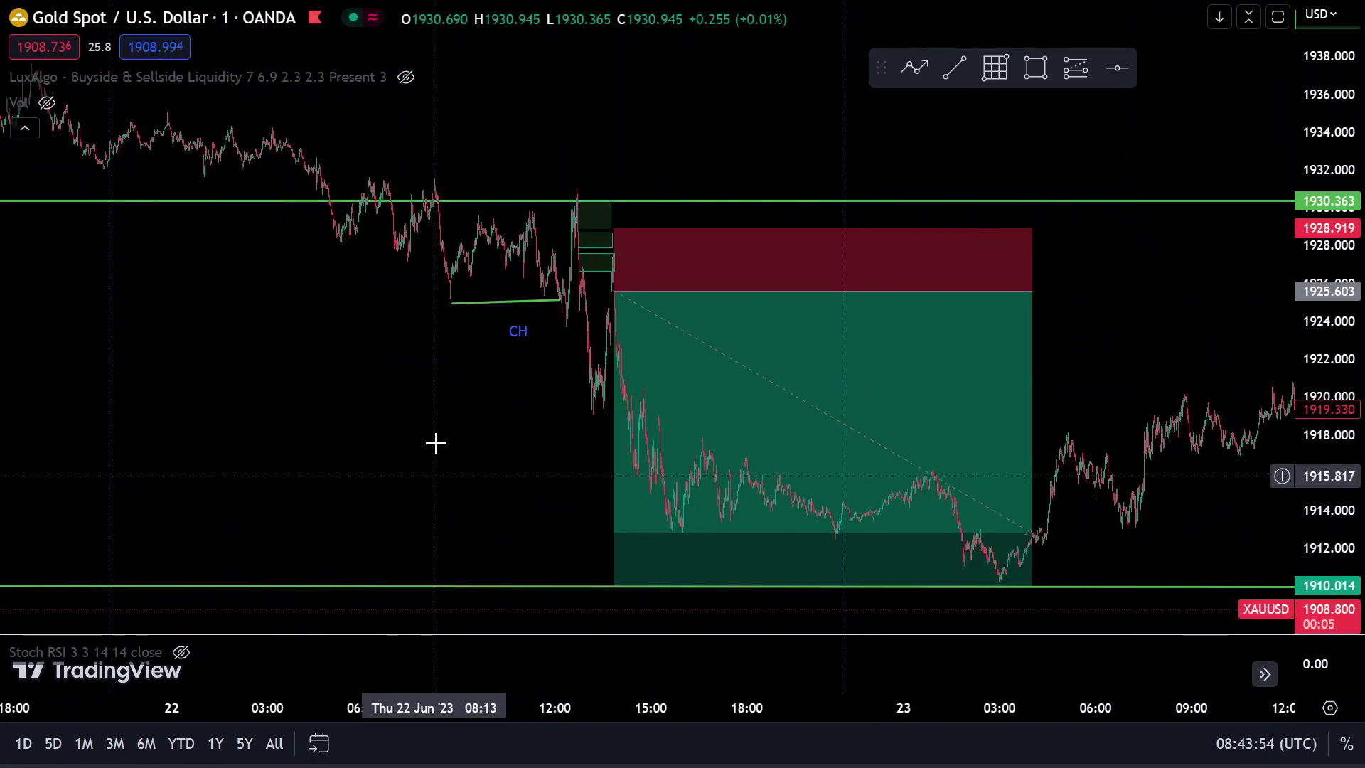
pyautogui.click(617, 313)
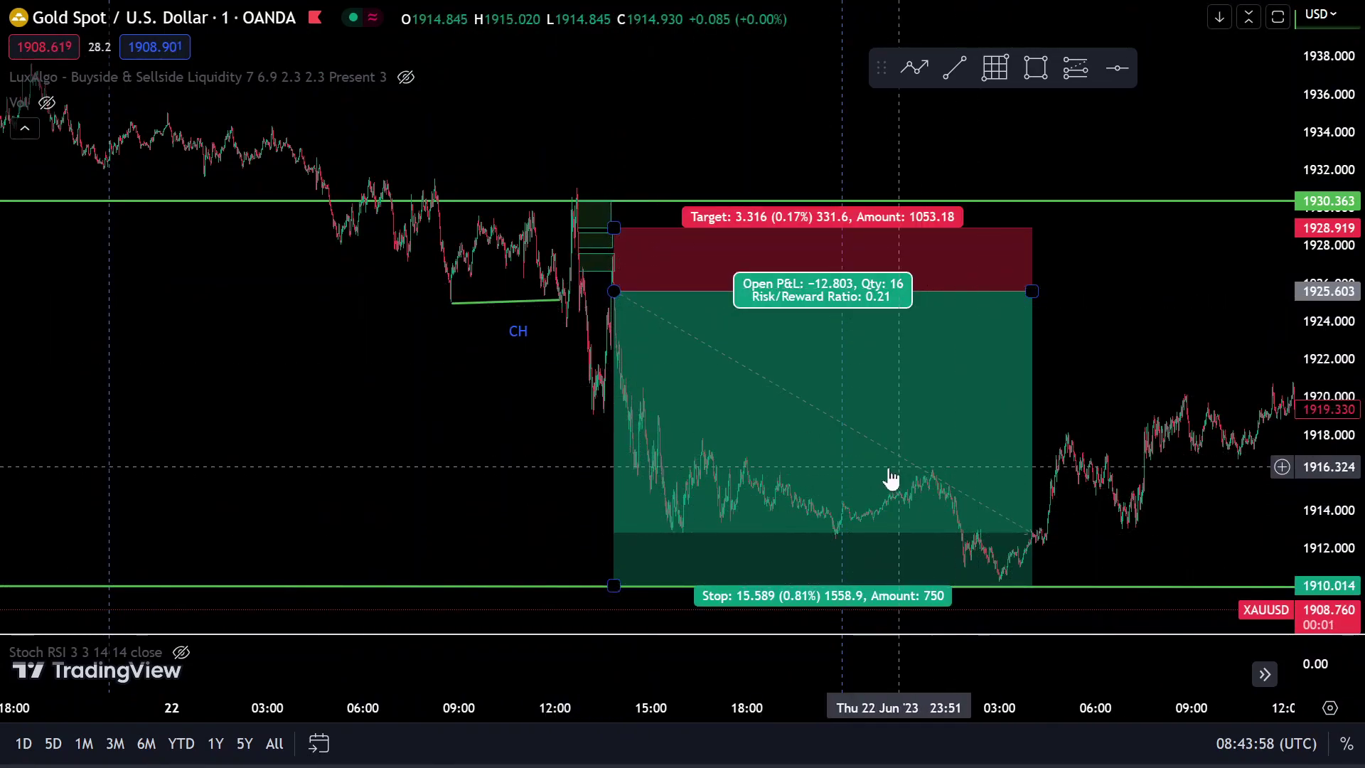
pyautogui.click(508, 435)
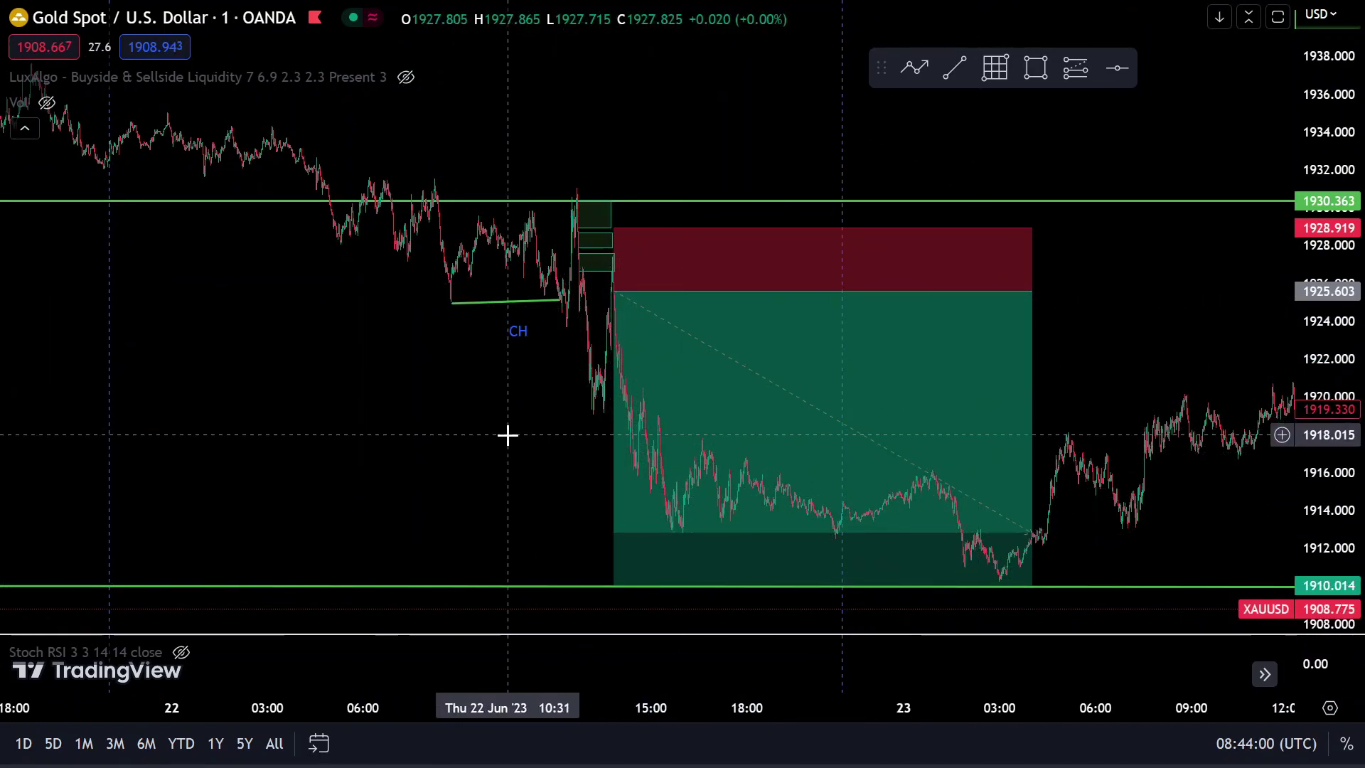
# Step: Extend the uppermost price-zone rectangle forward in time to 23 June 15:19, past the price spike following the short position
pyautogui.hscroll(5, 508, 435)
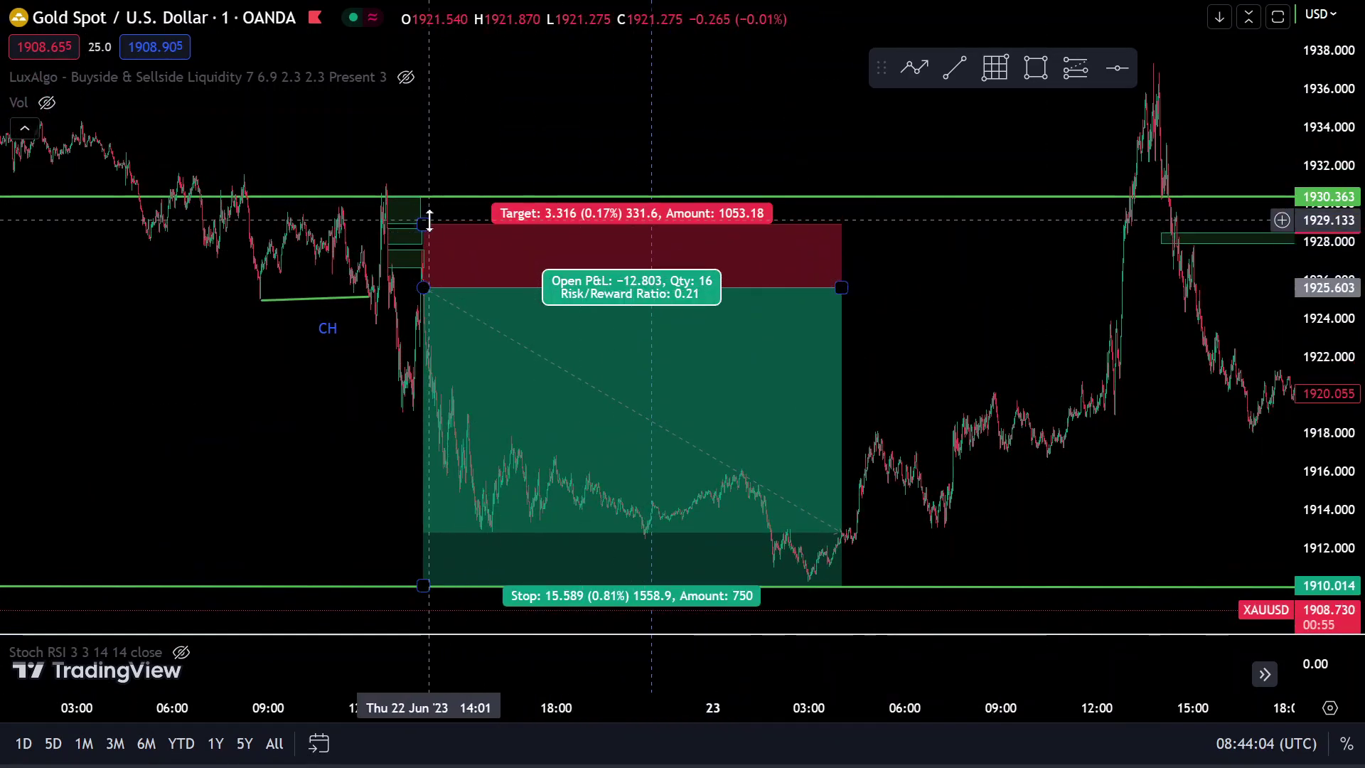
pyautogui.moveTo(423, 212); pyautogui.dragTo(1127, 190)
pyautogui.moveTo(1184, 193); pyautogui.dragTo(1213, 193)
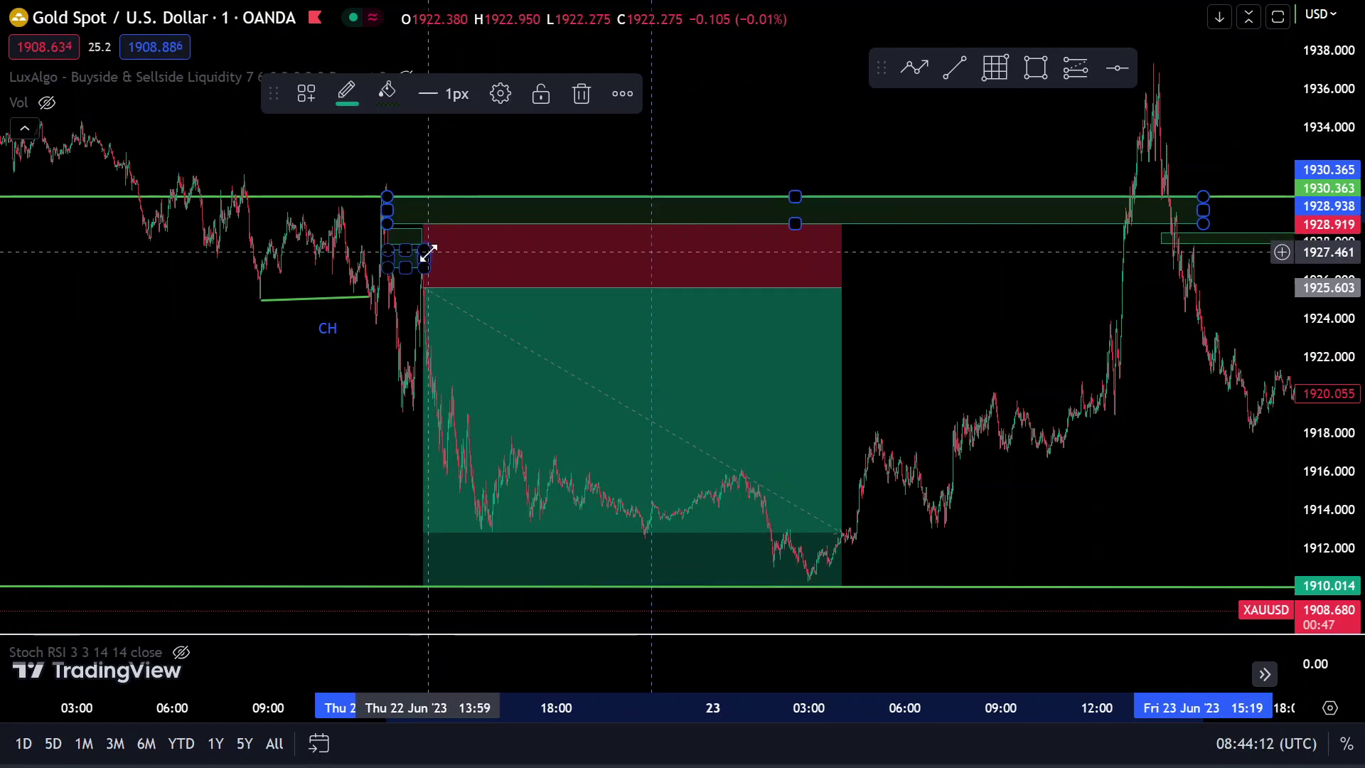
# Step: Extend the middle price-zone rectangle to 23 June 12:47, with its lower edge at about 1927.461
pyautogui.moveTo(429, 237); pyautogui.dragTo(438, 233)
pyautogui.moveTo(536, 214); pyautogui.dragTo(1124, 250)
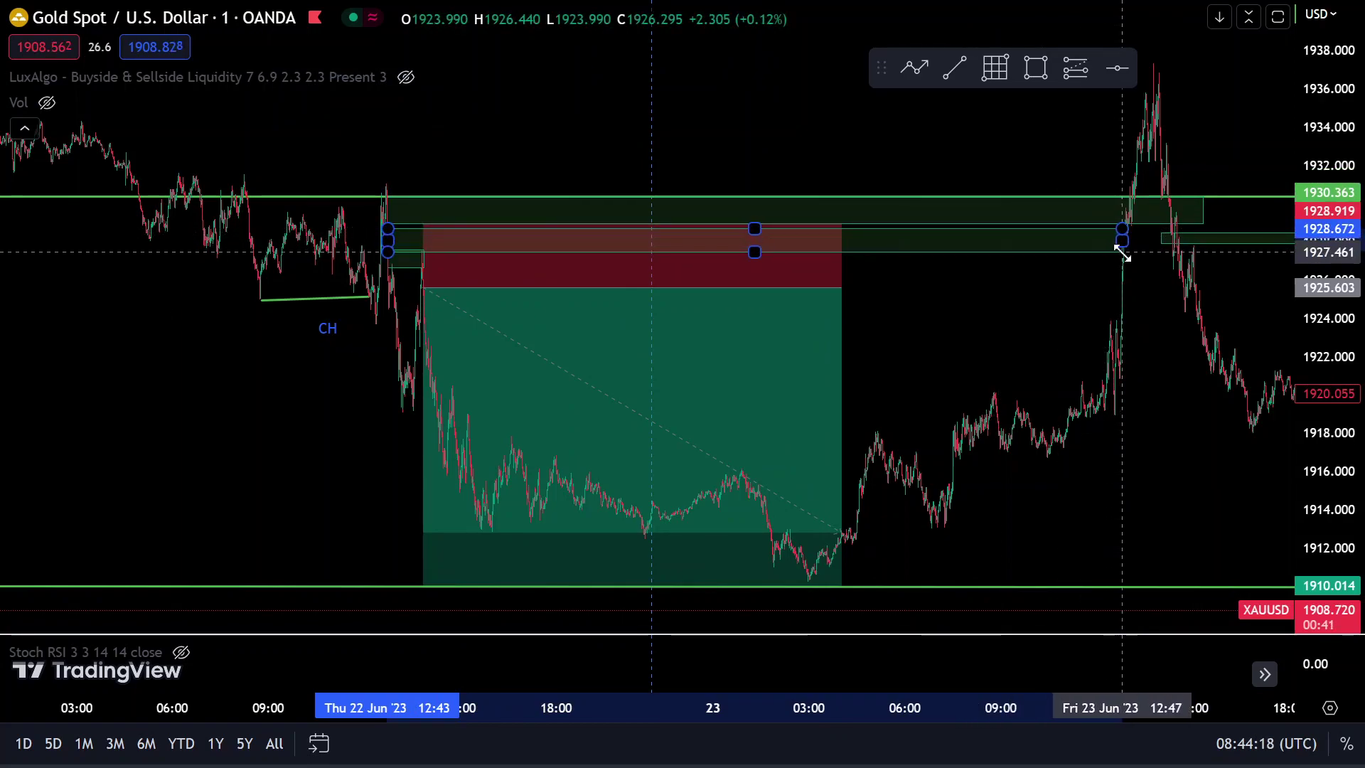
pyautogui.click(551, 381)
pyautogui.click(990, 317)
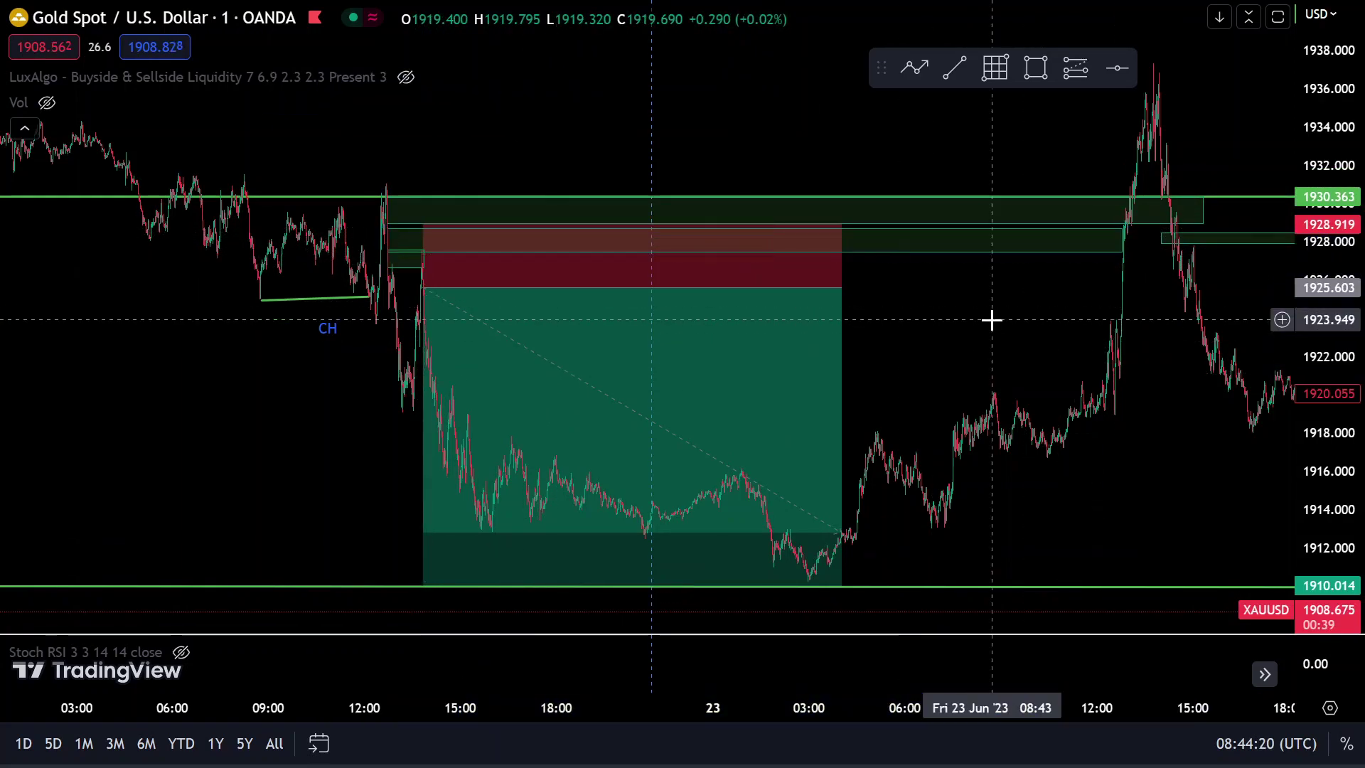
# Step: Examine how price rises into the two extended zones on 23 June and reacts around them
pyautogui.click(1033, 250)
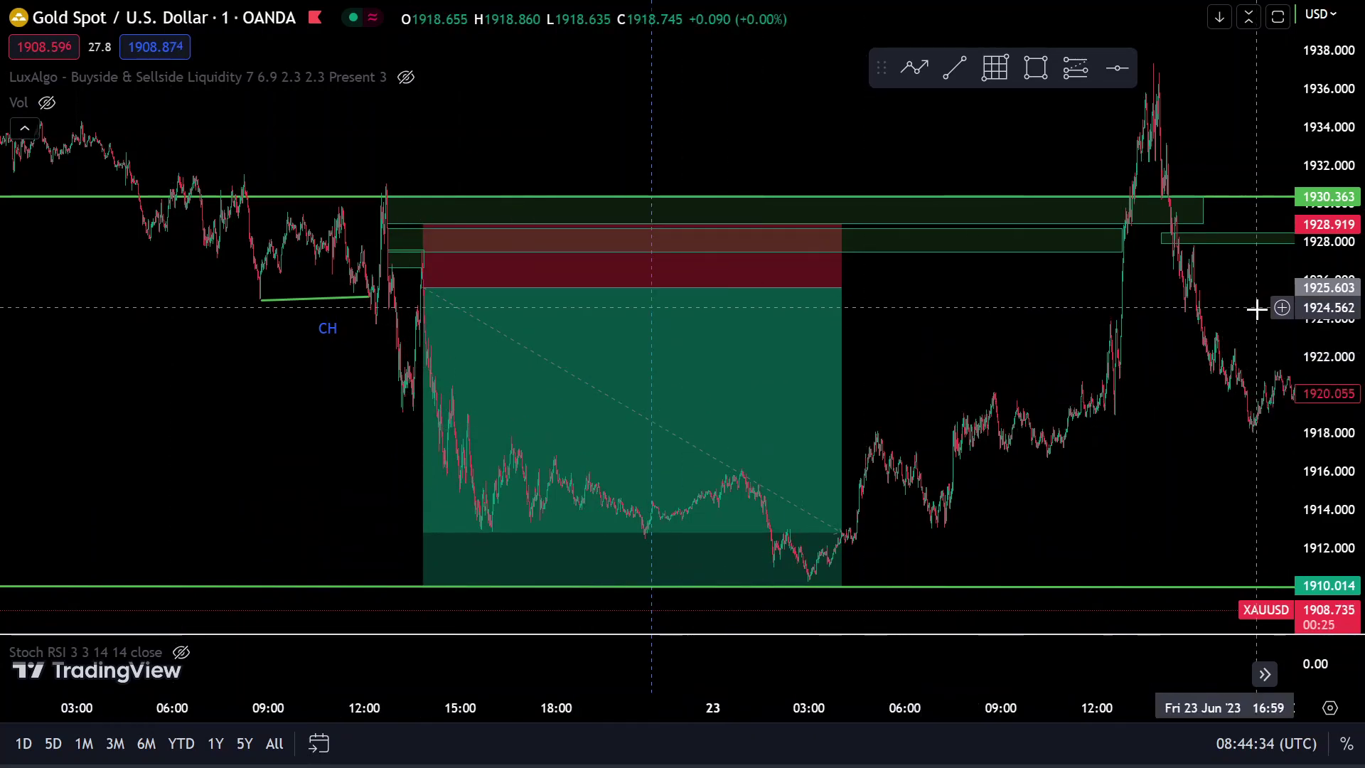
pyautogui.moveTo(1356, 323); pyautogui.dragTo(1356, 248)
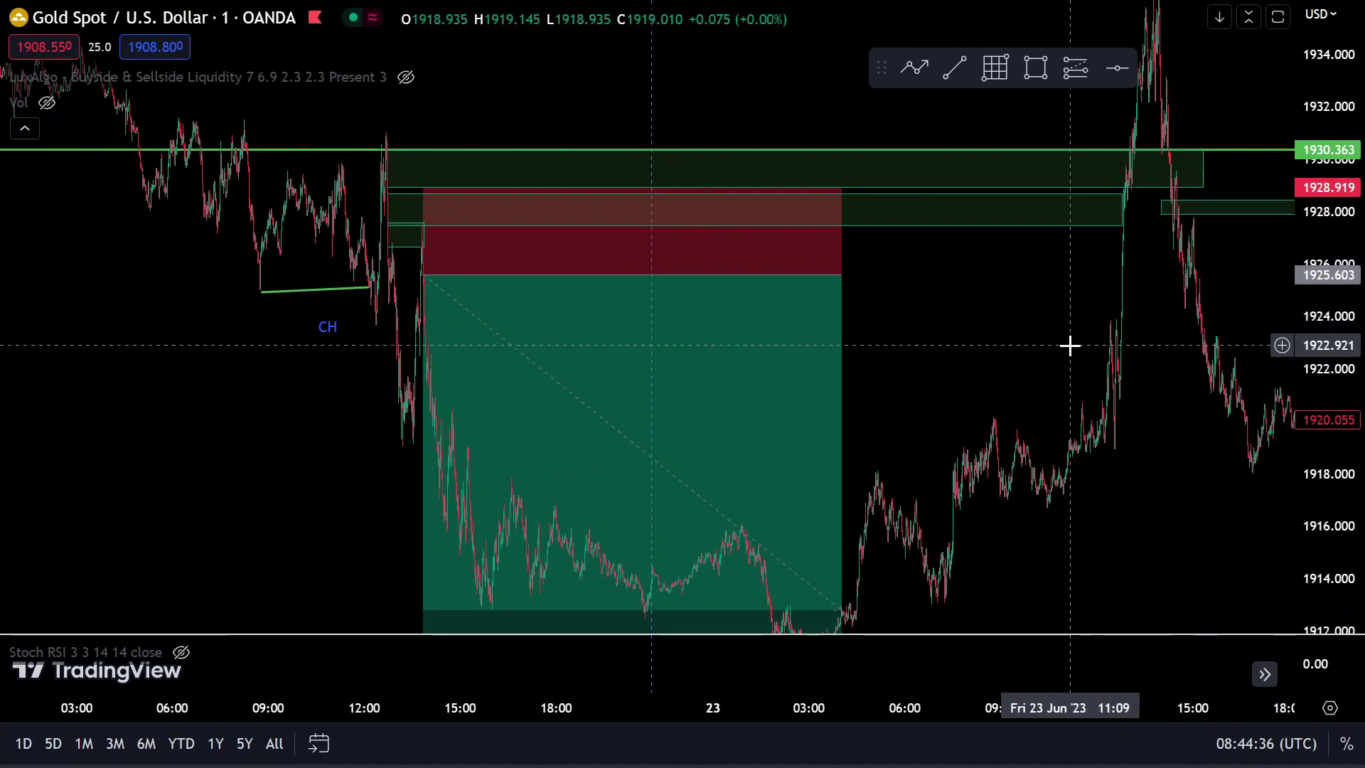
pyautogui.moveTo(1070, 345); pyautogui.dragTo(704, 442)
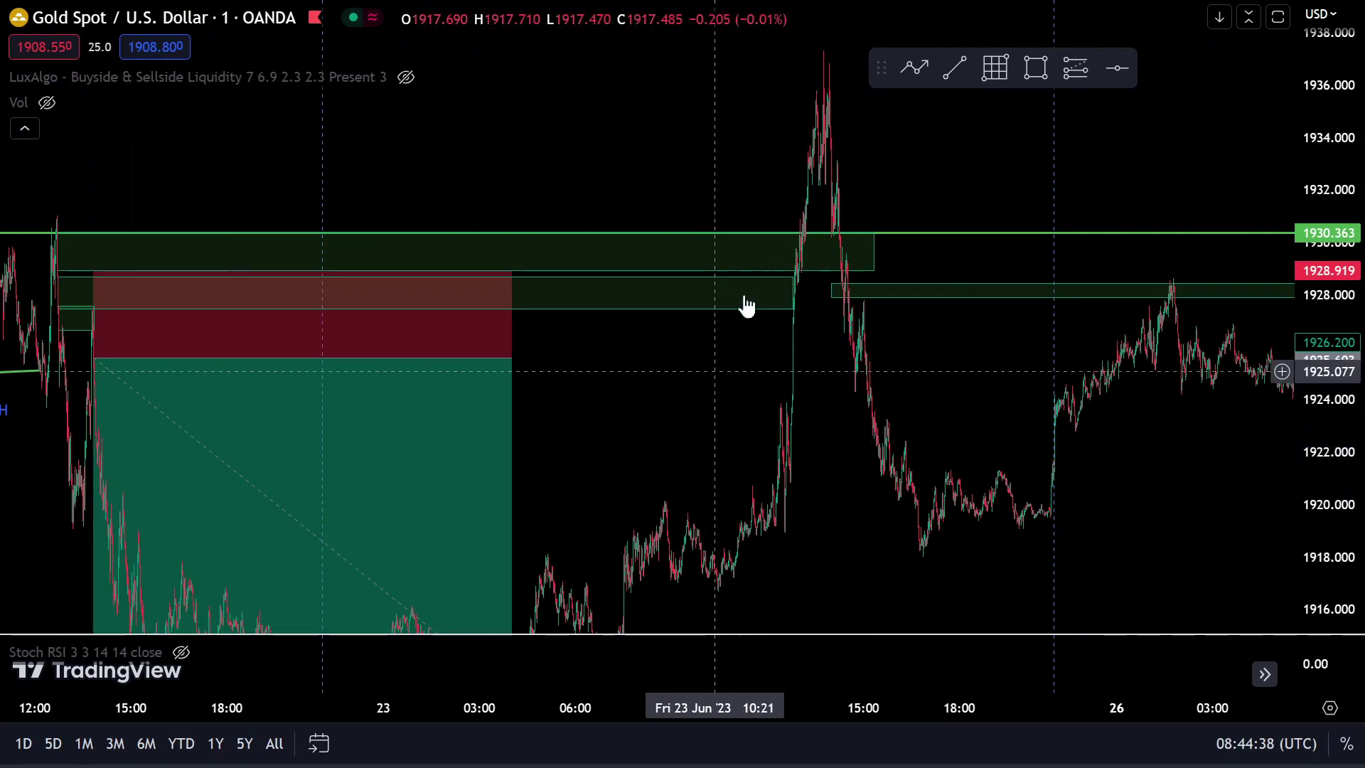
pyautogui.scroll(3, 716, 335)
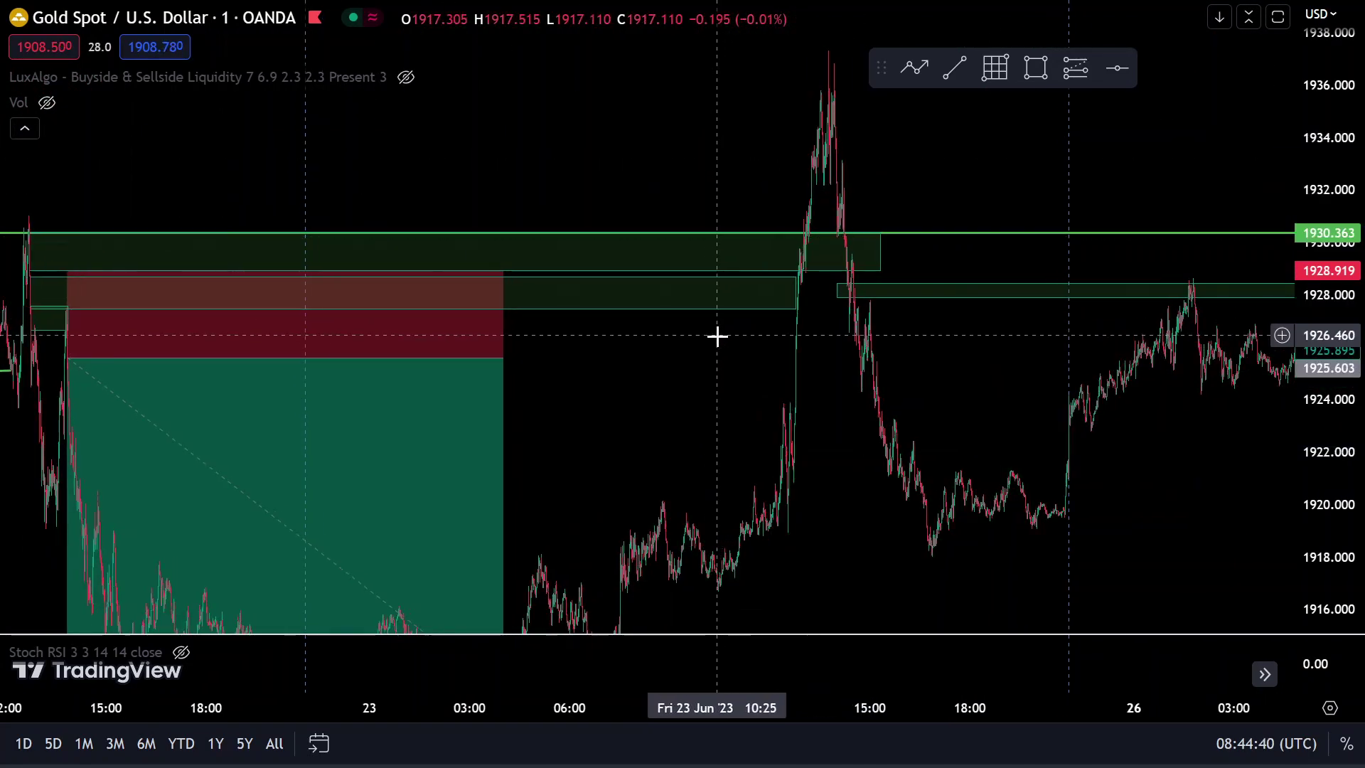
pyautogui.scroll(-2, 727, 377)
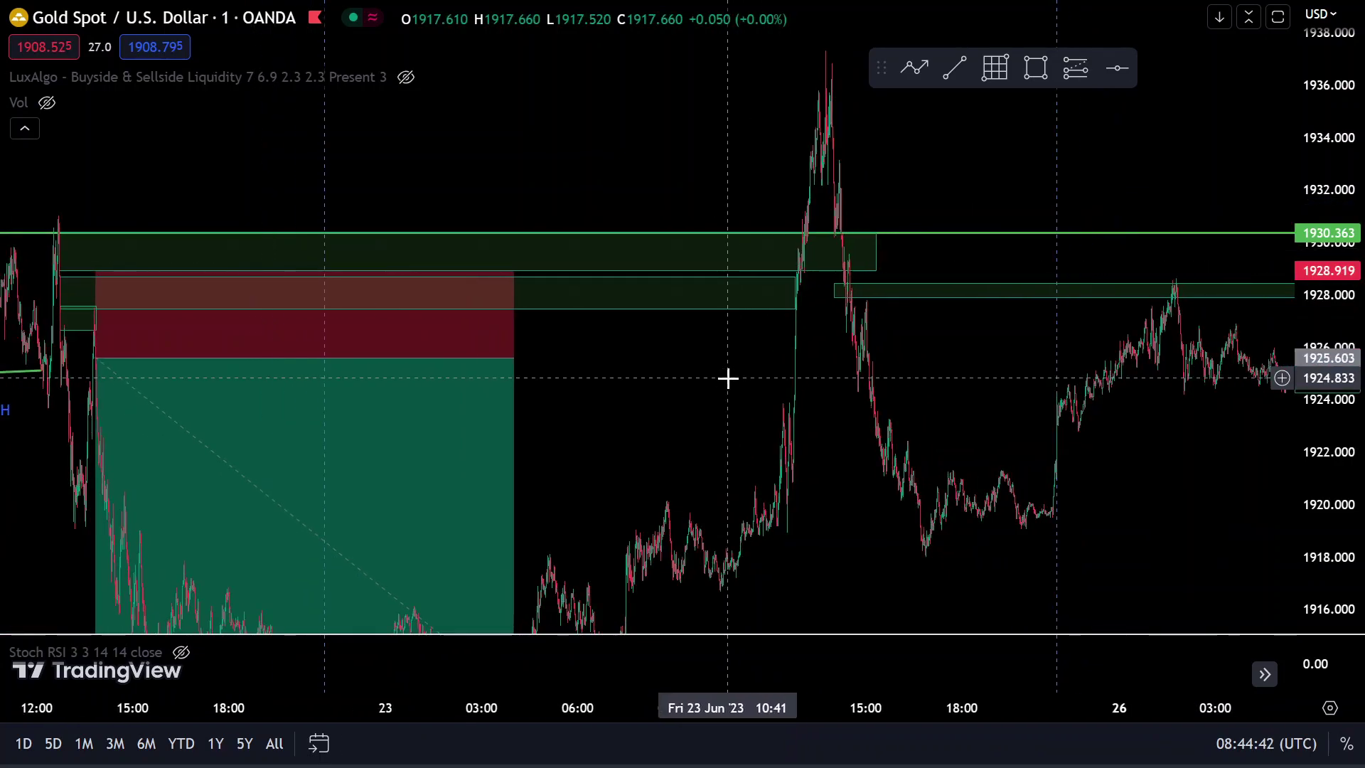
pyautogui.moveTo(720, 396); pyautogui.dragTo(852, 238)
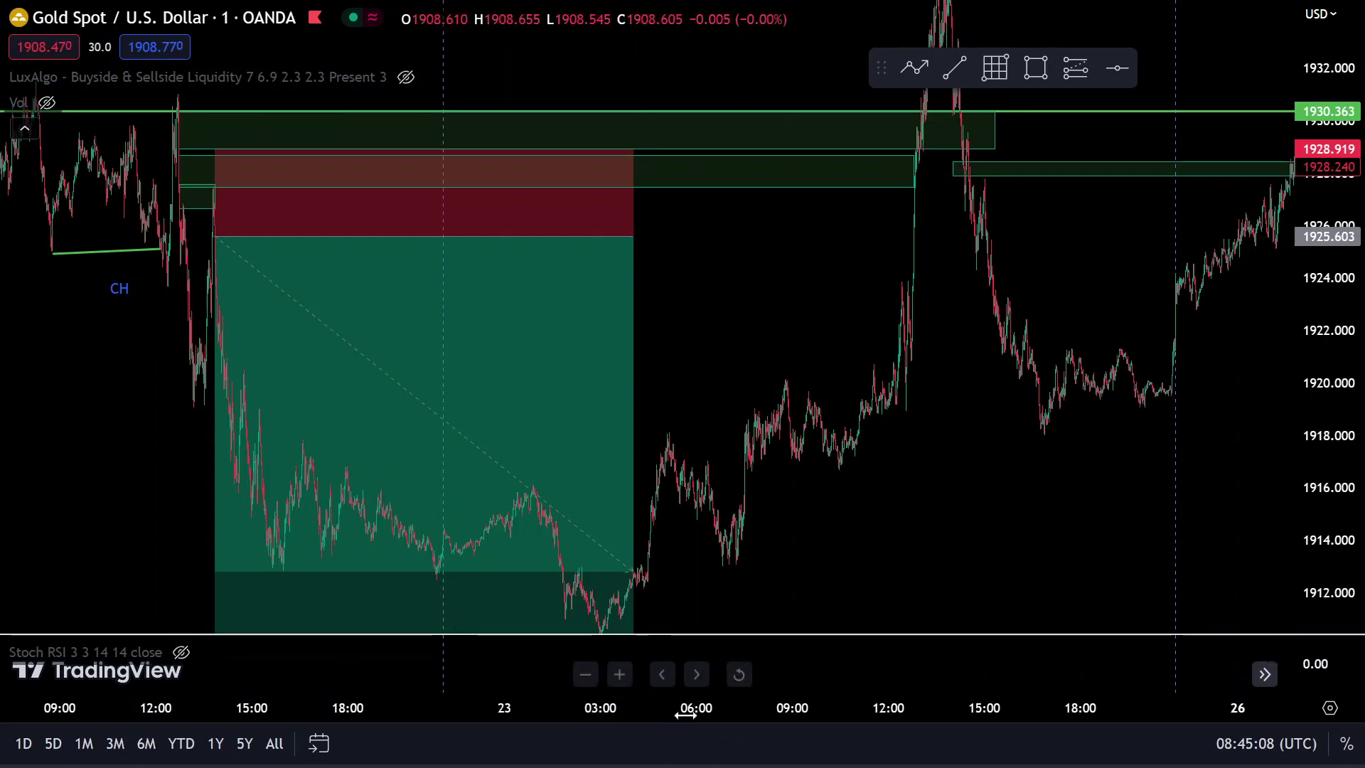
# Step: Switch to the image 53jb08aC_mid (1).png in Photos
pyautogui.hotkey('alt', 'Tab')
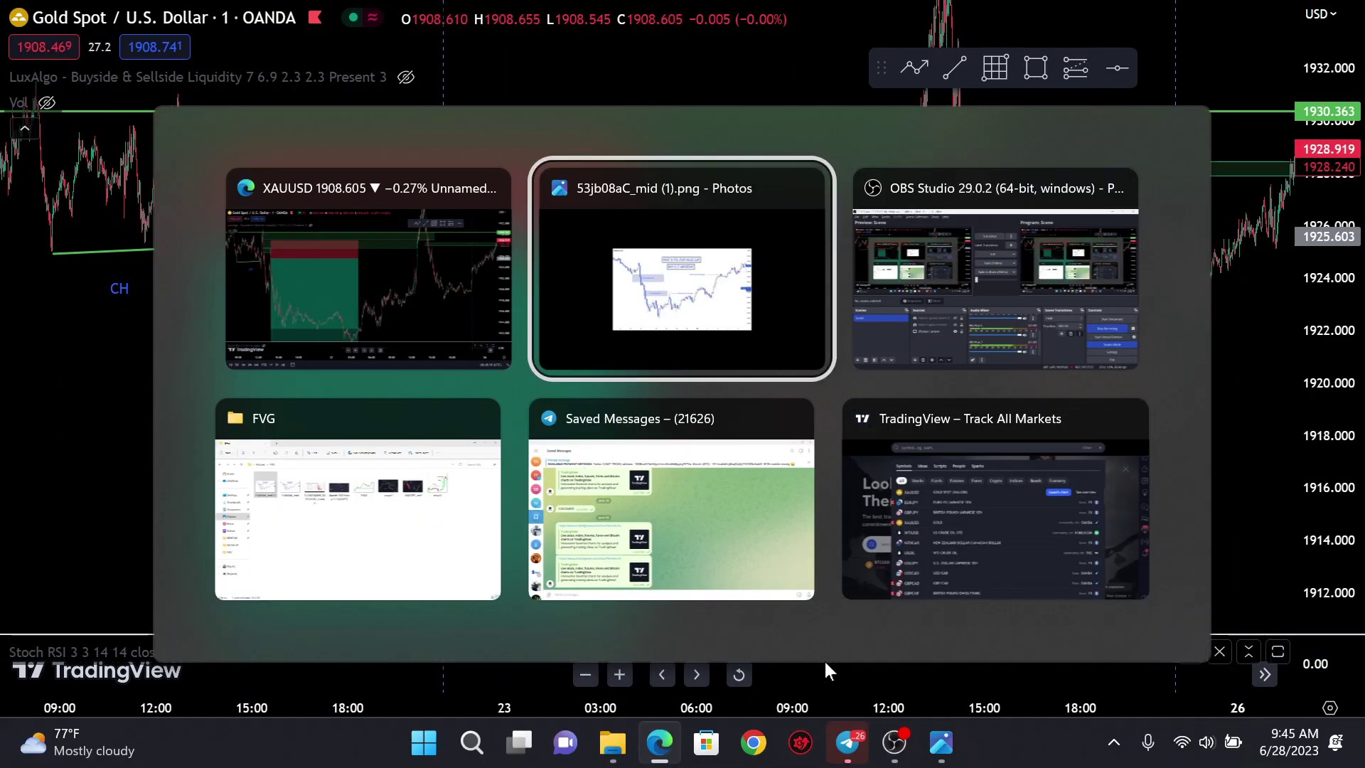